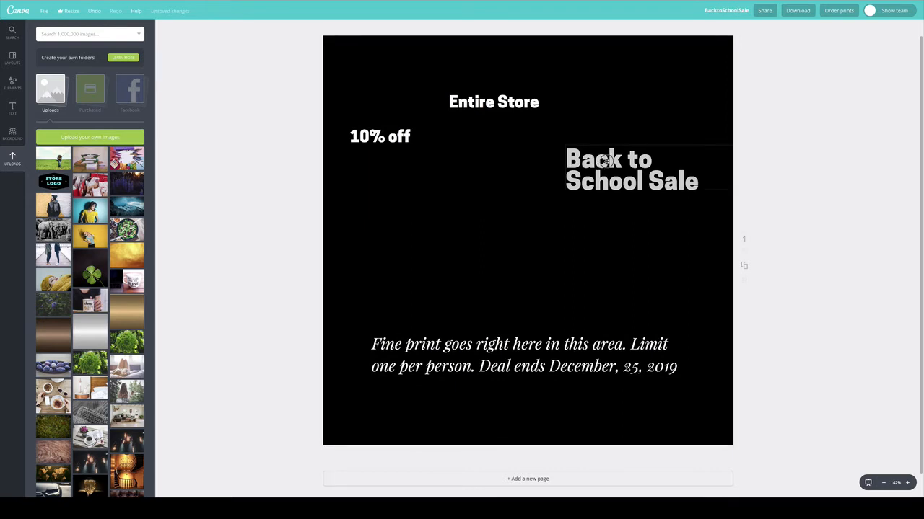
Move the "Back to School Sale" headline to the canvas's upper left and stack "10% off" above "Entire Store" near the centre
{"action": "left_click_drag", "start_coordinate": [606, 160], "coordinate": [435, 88]}
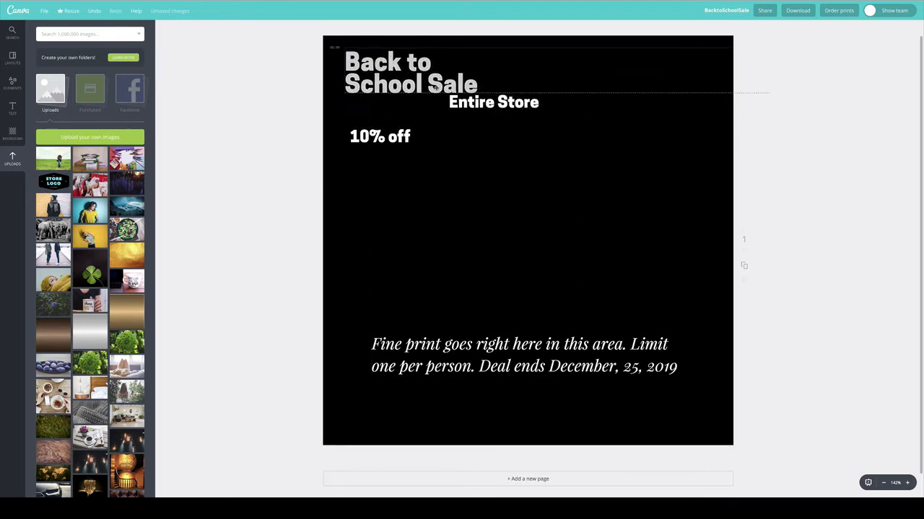
{"action": "left_click_drag", "start_coordinate": [521, 109], "coordinate": [509, 231]}
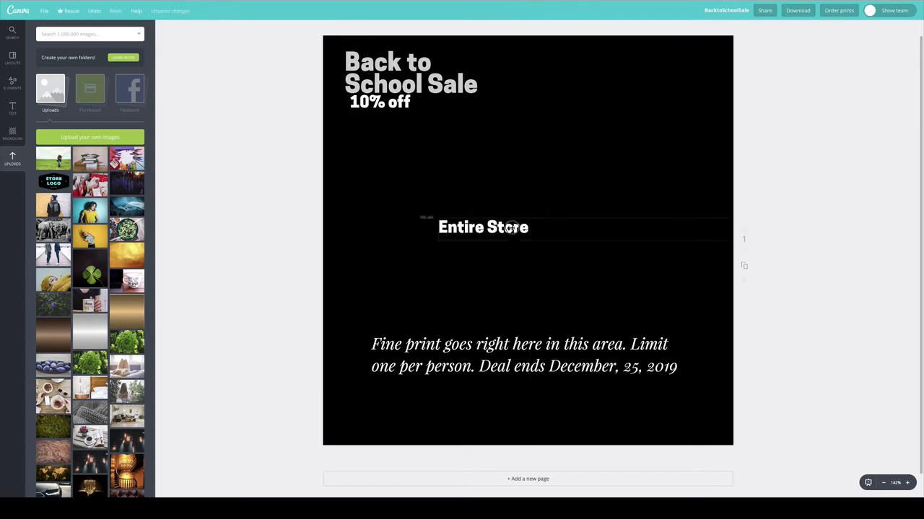
{"action": "left_click_drag", "start_coordinate": [493, 194], "coordinate": [495, 206]}
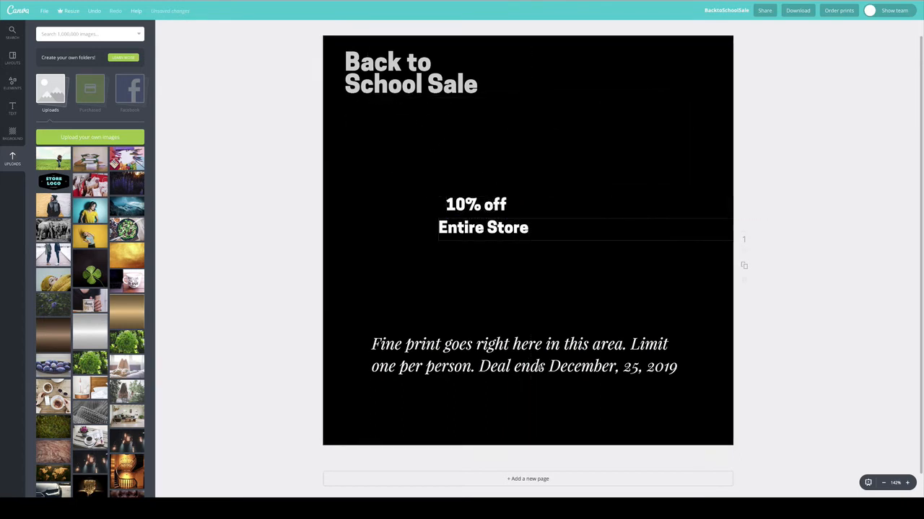
Reduce the fine print text to font size 10 and place it along the canvas's bottom edge, toward the left
{"action": "left_click_drag", "start_coordinate": [536, 348], "coordinate": [527, 413]}
{"action": "double_click", "coordinate": [385, 405]}
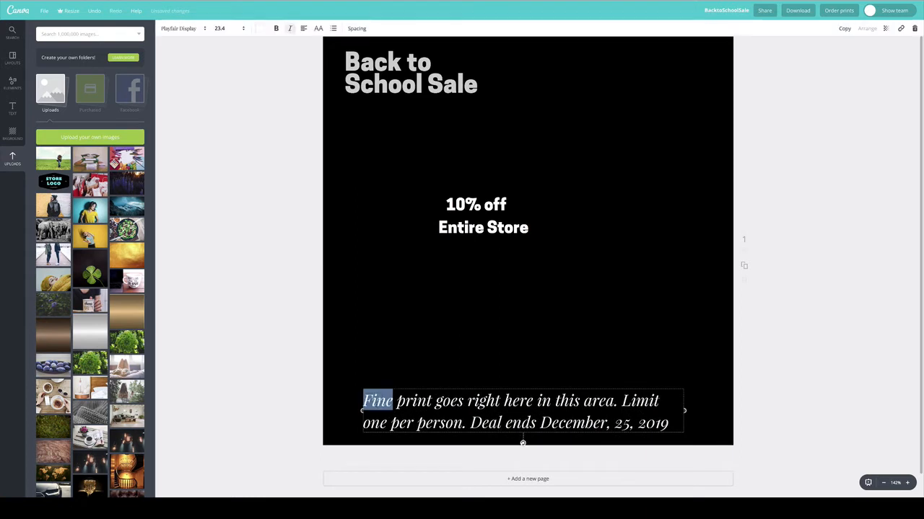
{"action": "left_click_drag", "start_coordinate": [363, 401], "coordinate": [770, 433]}
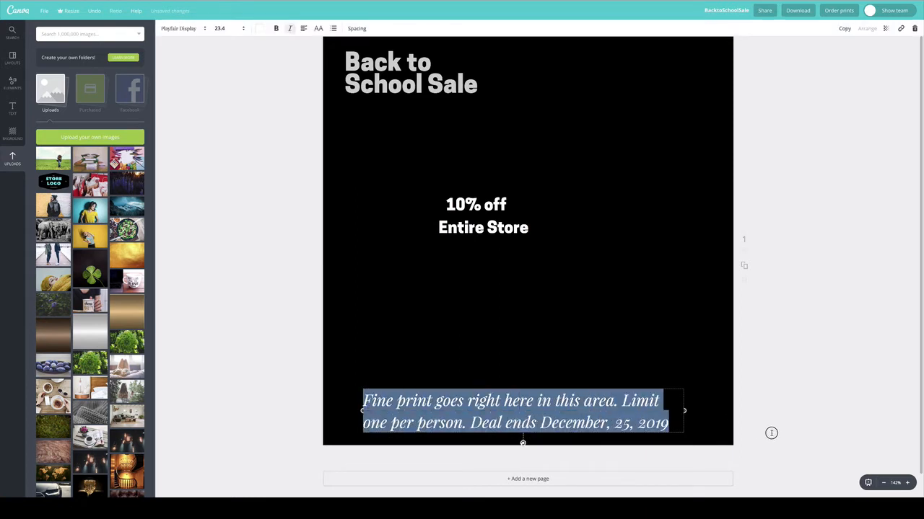
{"action": "left_click", "coordinate": [220, 28]}
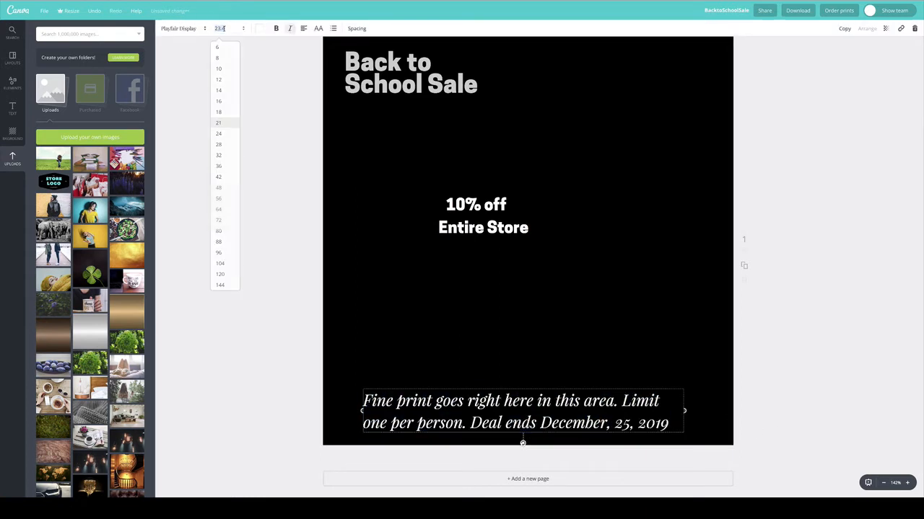
{"action": "left_click", "coordinate": [223, 69]}
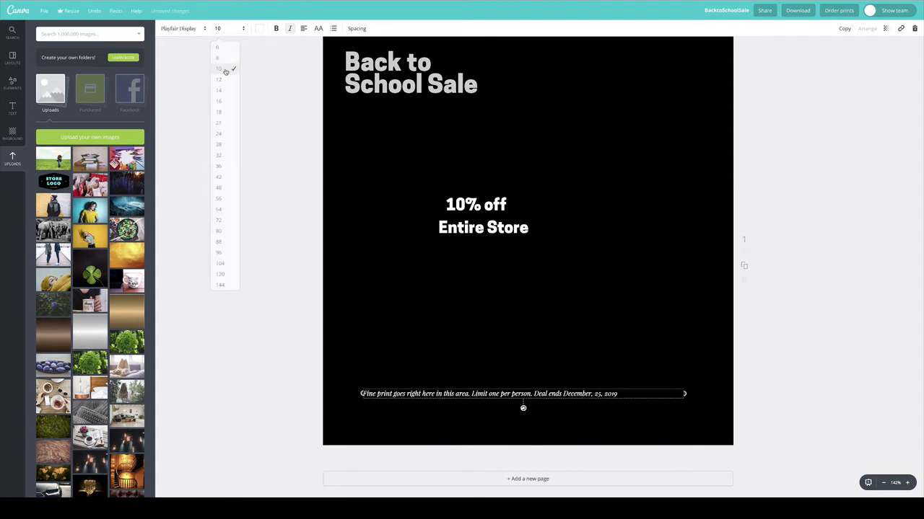
{"action": "left_click", "coordinate": [371, 326]}
{"action": "left_click_drag", "start_coordinate": [509, 397], "coordinate": [487, 443]}
Enlarge the "Back to School Sale" headline to font size 96
{"action": "left_click", "coordinate": [488, 198]}
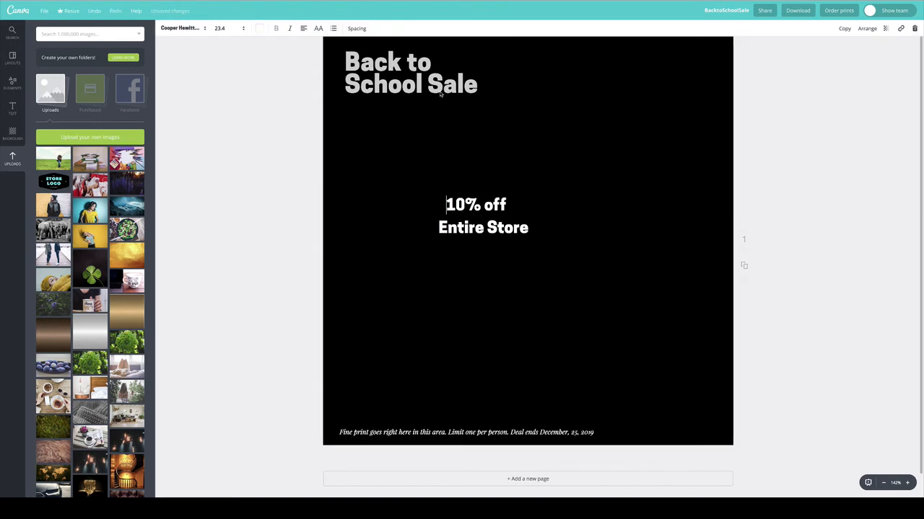
{"action": "left_click", "coordinate": [435, 88]}
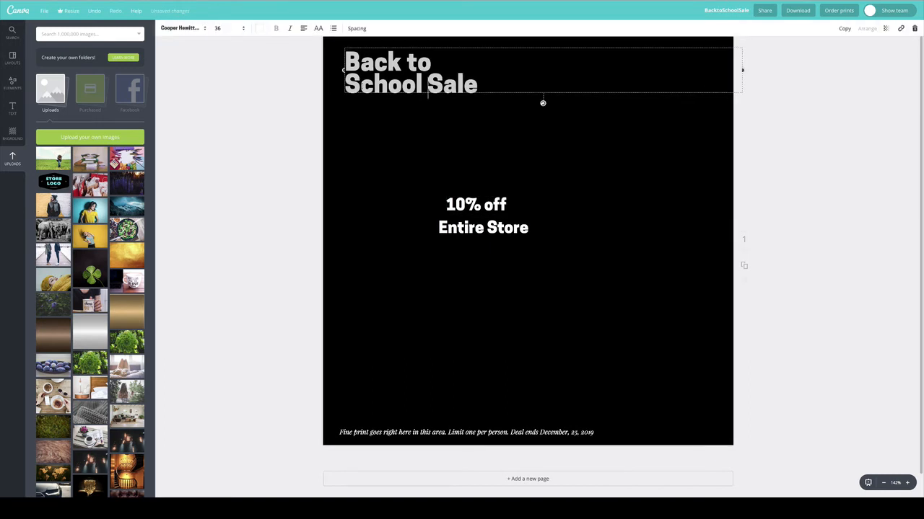
{"action": "left_click_drag", "start_coordinate": [346, 62], "coordinate": [538, 87]}
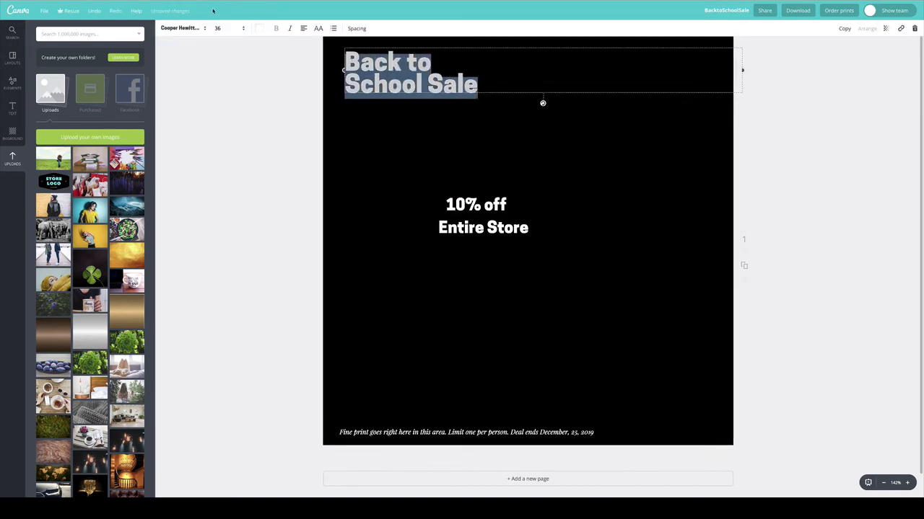
{"action": "left_click", "coordinate": [229, 29]}
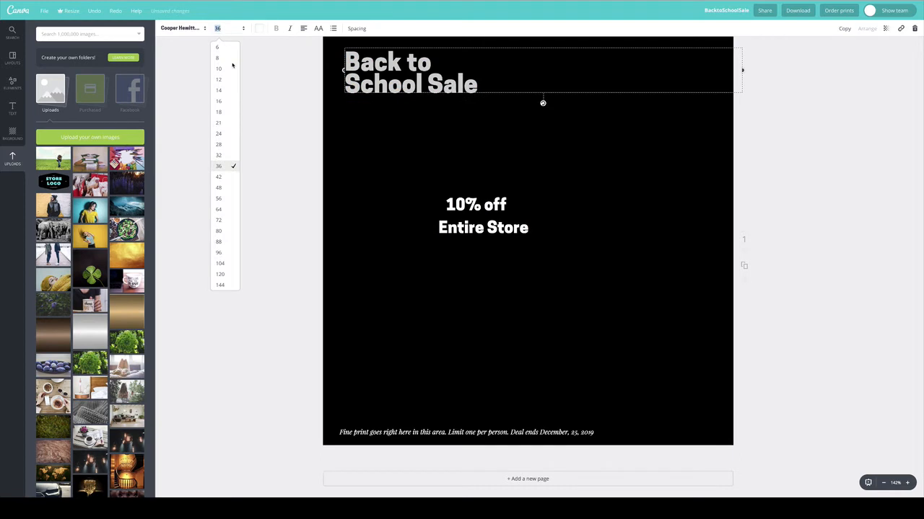
{"action": "left_click", "coordinate": [226, 277]}
{"action": "left_click", "coordinate": [220, 28]}
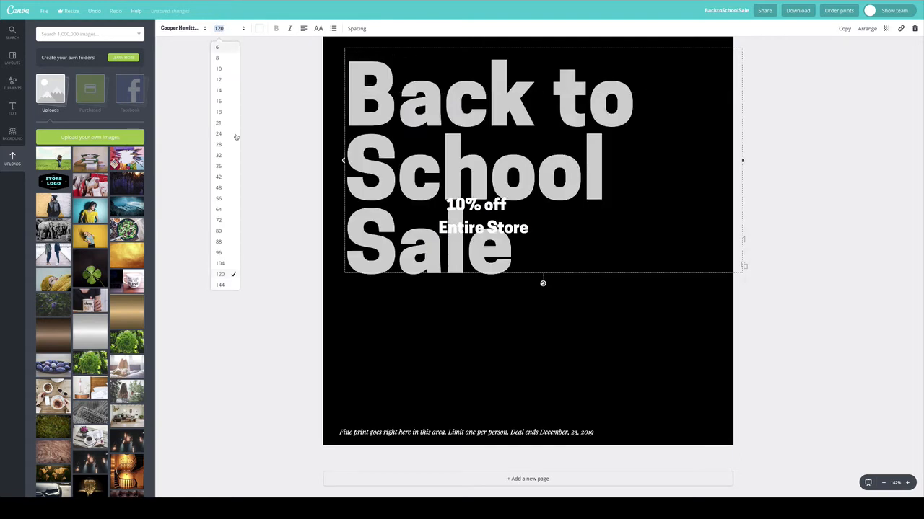
{"action": "left_click", "coordinate": [220, 263]}
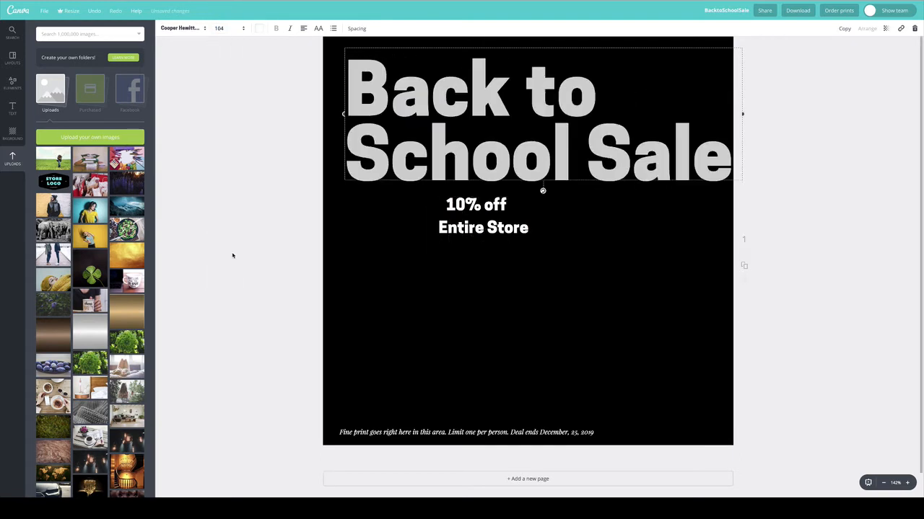
{"action": "left_click", "coordinate": [220, 28]}
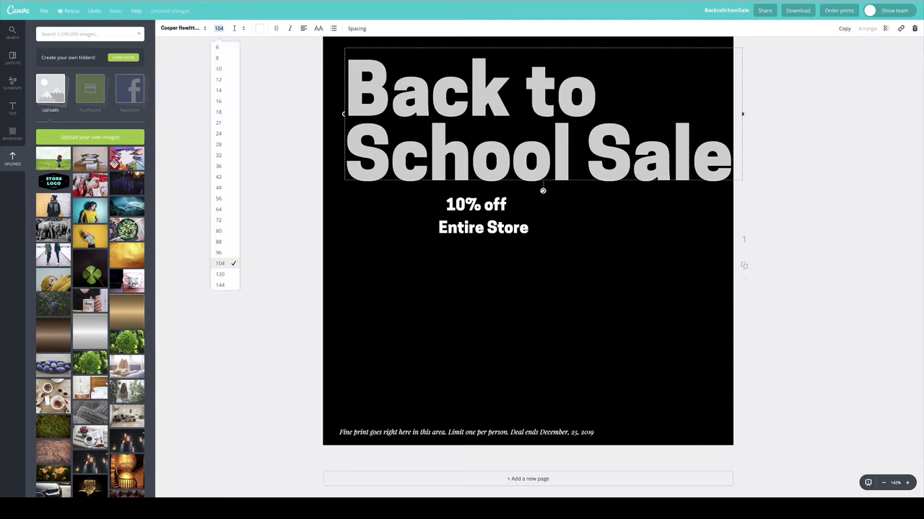
{"action": "left_click", "coordinate": [220, 253]}
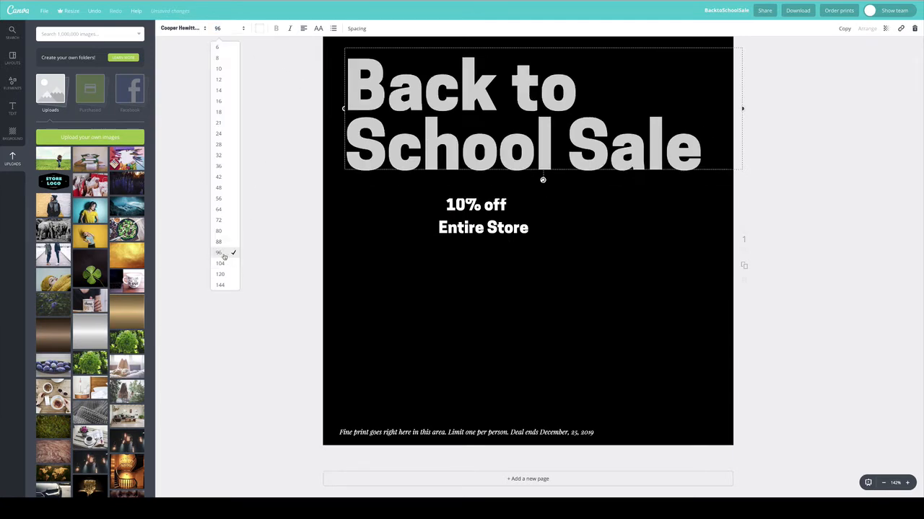
{"action": "left_click", "coordinate": [258, 174]}
Align "10% off" with the left edge of "Entire Store" and move both lines together lower on the canvas
{"action": "mouse_move", "coordinate": [493, 208]}
{"action": "left_mouse_down"}
{"action": "mouse_move", "coordinate": [485, 230]}
{"action": "mouse_move", "coordinate": [485, 210]}
{"action": "left_mouse_up"}
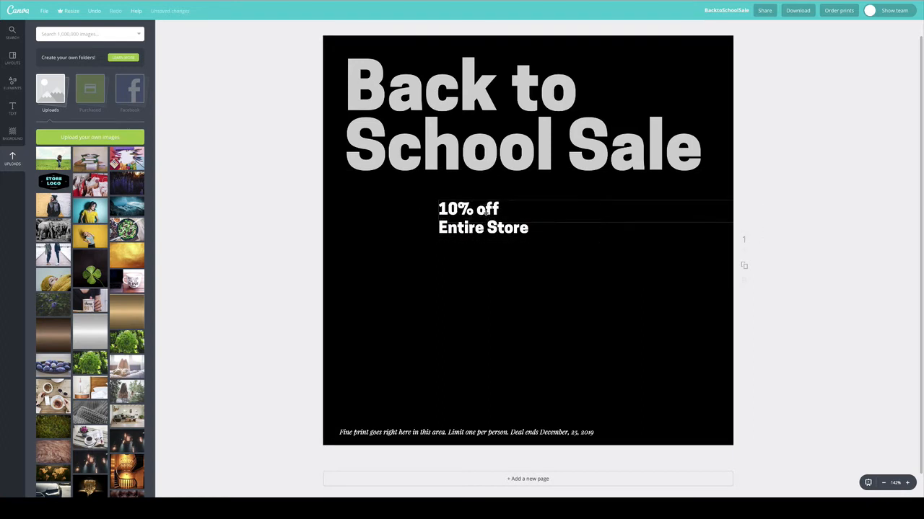
{"action": "left_click", "coordinate": [474, 231]}
{"action": "left_click", "coordinate": [488, 210], "text": "shift"}
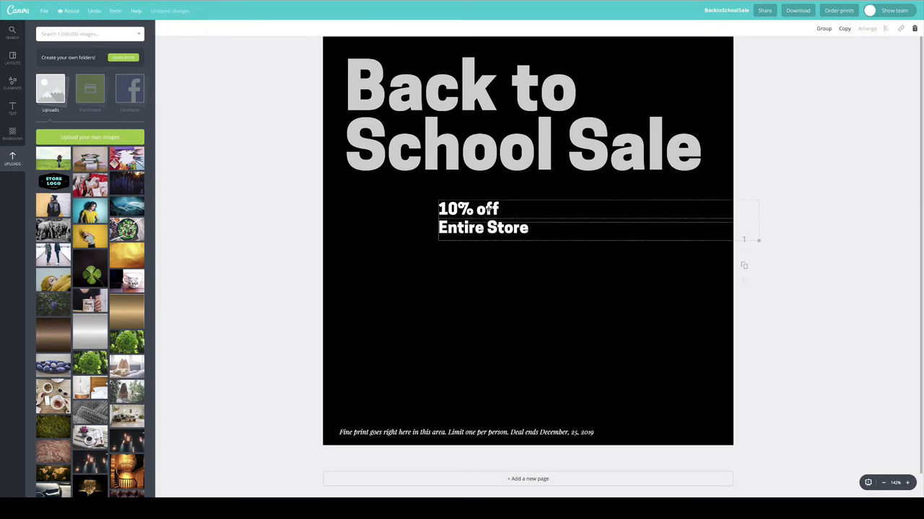
{"action": "left_click_drag", "start_coordinate": [490, 208], "coordinate": [489, 284]}
{"action": "left_click", "coordinate": [267, 260]}
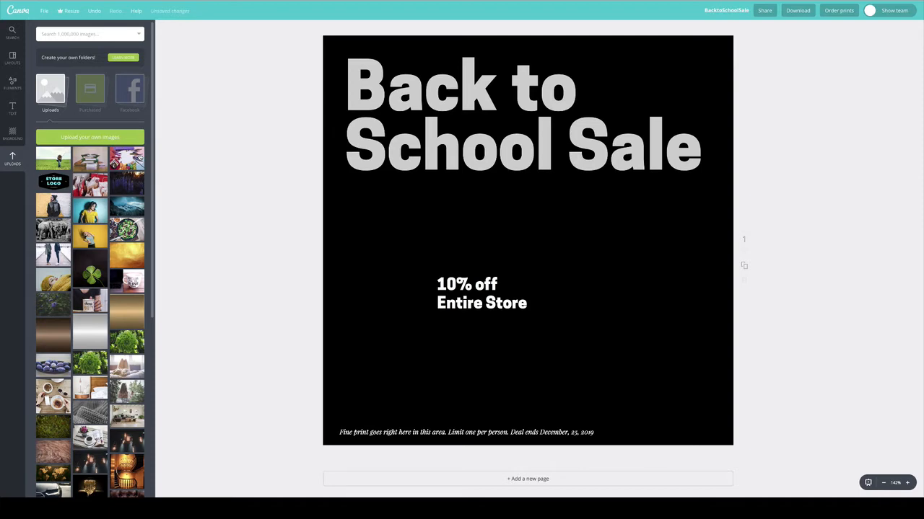
Add the uploaded school supplies photo, enlarge it to cover the whole canvas, and send it behind the text
{"action": "mouse_move", "coordinate": [127, 159]}
{"action": "left_mouse_down"}
{"action": "mouse_move", "coordinate": [294, 136]}
{"action": "mouse_move", "coordinate": [417, 226]}
{"action": "mouse_move", "coordinate": [536, 222]}
{"action": "mouse_move", "coordinate": [582, 246]}
{"action": "mouse_move", "coordinate": [586, 284]}
{"action": "left_mouse_up"}
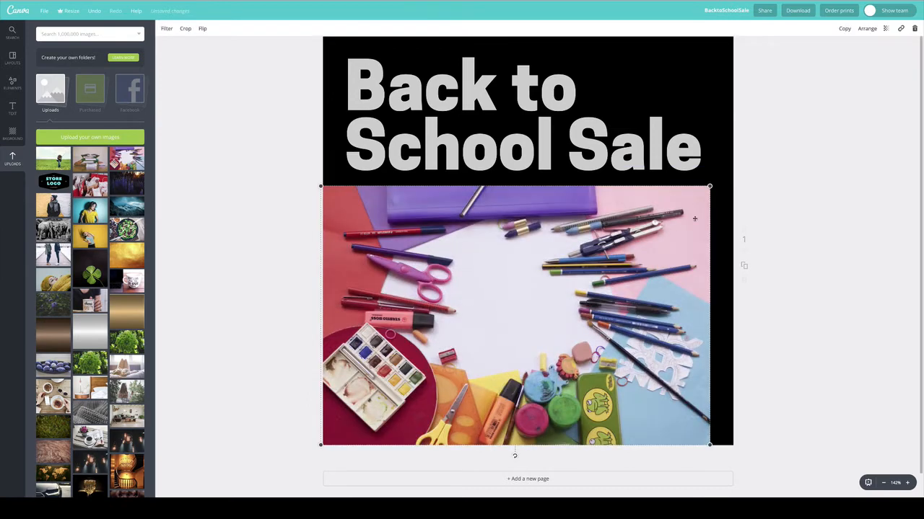
{"action": "left_click_drag", "start_coordinate": [711, 185], "coordinate": [911, 6]}
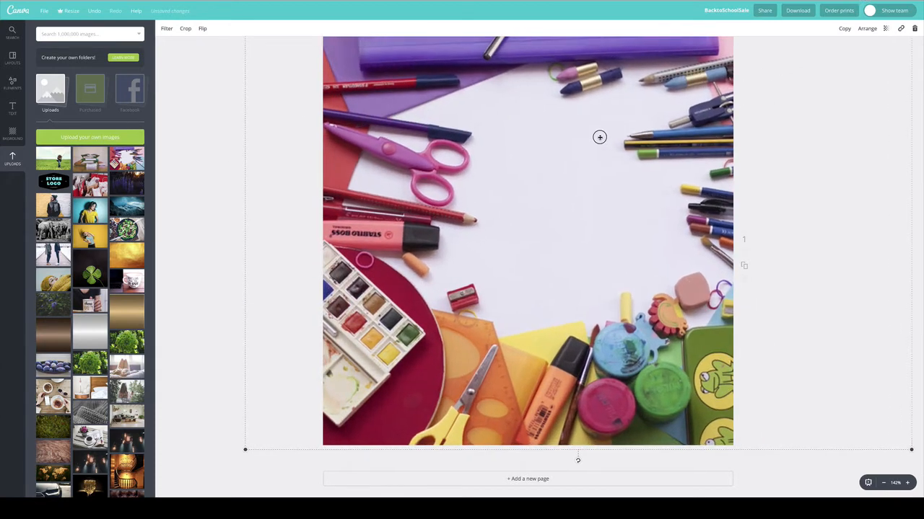
{"action": "key", "text": "ctrl+shift+["}
Move the headline down toward the middle and shift the photo left and down so its white area sits behind the text
{"action": "left_click_drag", "start_coordinate": [599, 138], "coordinate": [619, 213]}
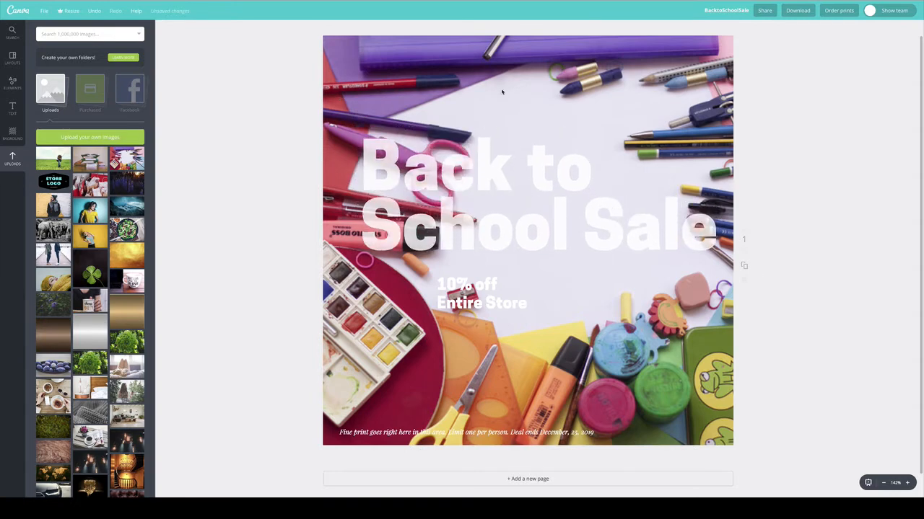
{"action": "left_click", "coordinate": [658, 96]}
{"action": "left_click_drag", "start_coordinate": [681, 92], "coordinate": [625, 115]}
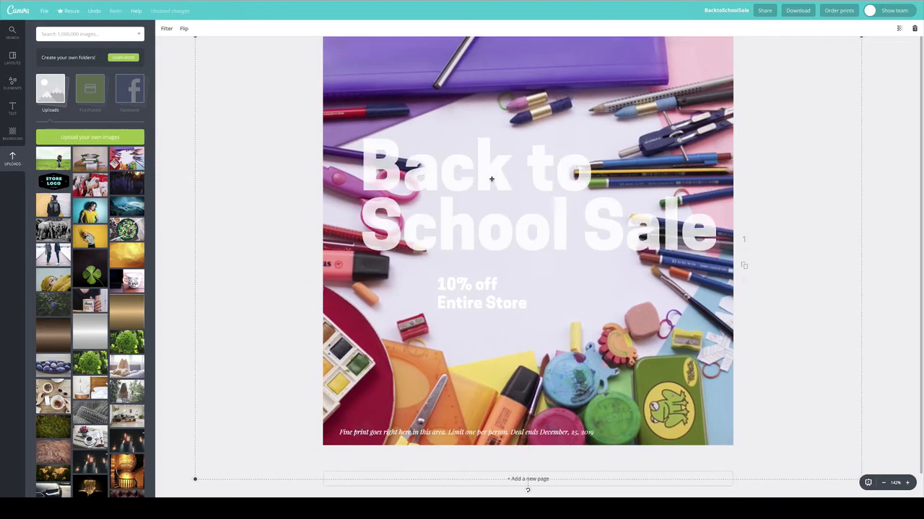
Change the colour of the whole "Back to School Sale" headline to black
{"action": "left_click", "coordinate": [402, 163]}
{"action": "double_click", "coordinate": [384, 167]}
{"action": "left_click", "coordinate": [382, 169]}
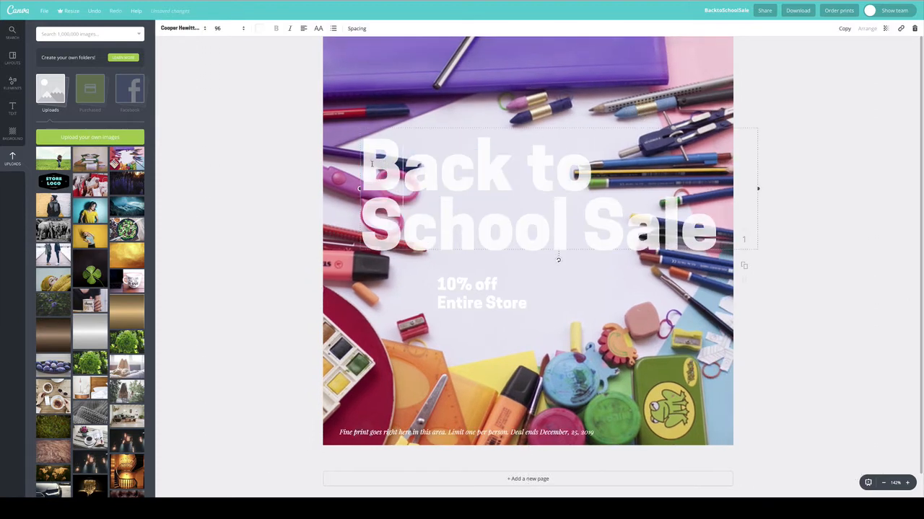
{"action": "left_click_drag", "start_coordinate": [380, 174], "coordinate": [781, 241]}
{"action": "left_click", "coordinate": [256, 28]}
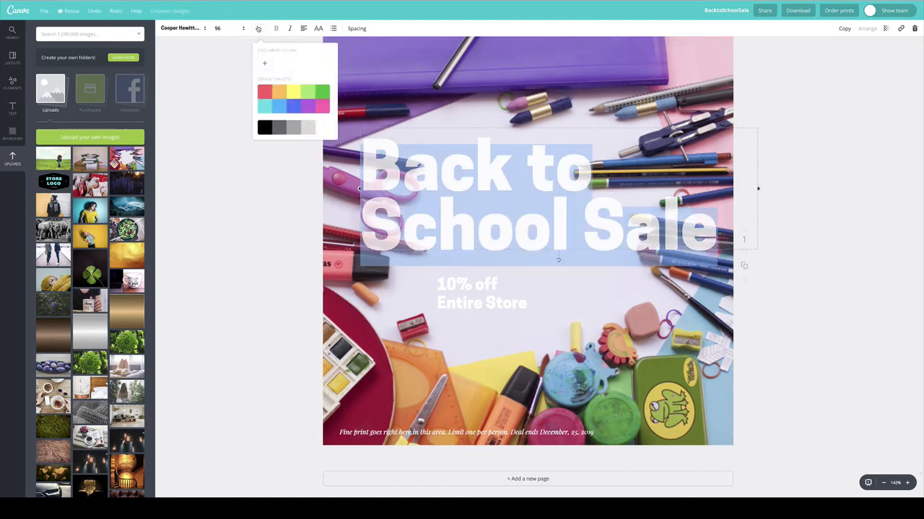
{"action": "left_click", "coordinate": [264, 127]}
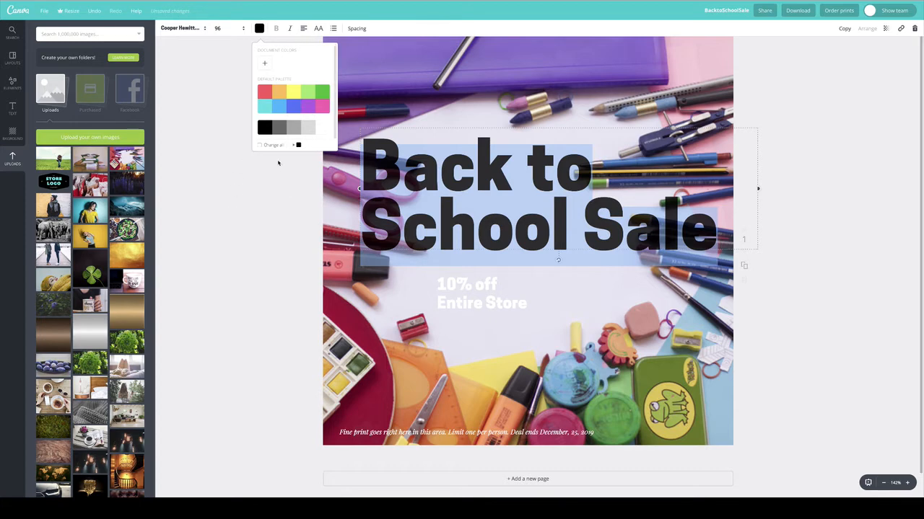
{"action": "left_click", "coordinate": [570, 139]}
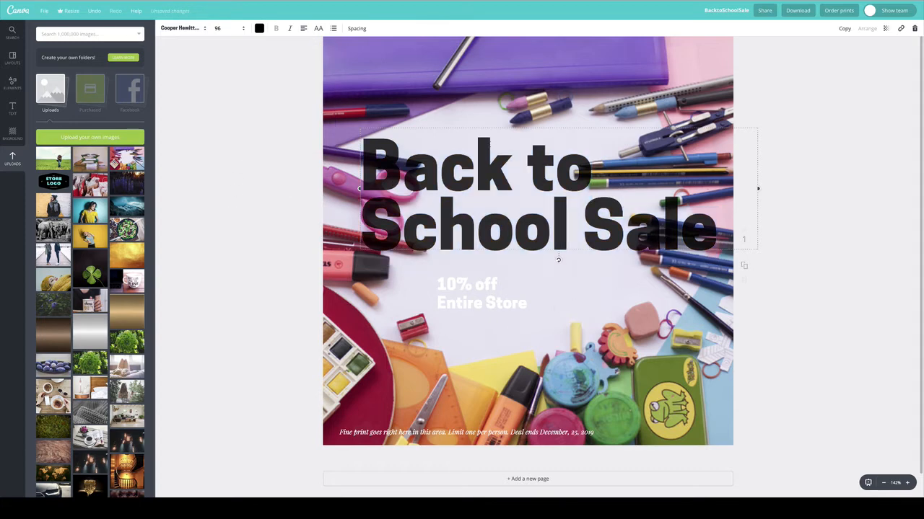
Rescale and reposition the background photo so it fills the canvas with its blank white area behind the headline
{"action": "left_click", "coordinate": [400, 67]}
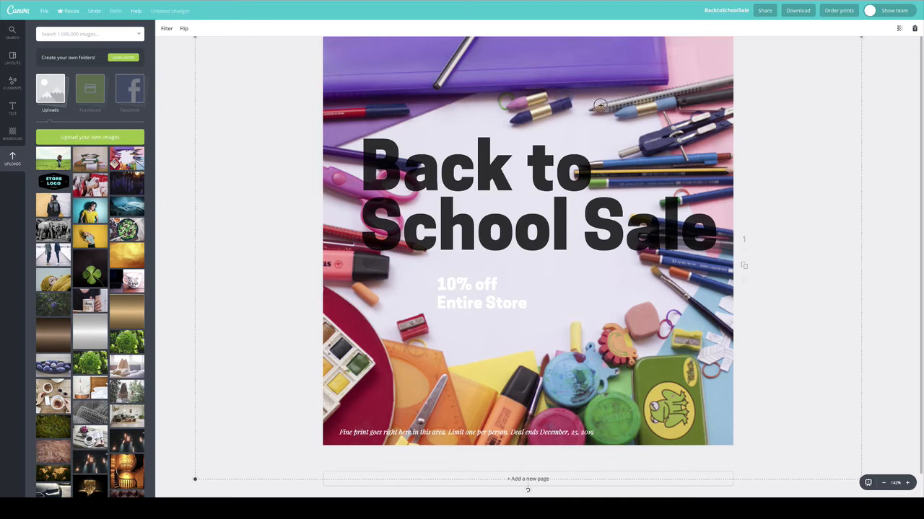
{"action": "left_click_drag", "start_coordinate": [861, 36], "coordinate": [741, 68]}
{"action": "left_click_drag", "start_coordinate": [556, 90], "coordinate": [442, 202]}
{"action": "left_click_drag", "start_coordinate": [886, 59], "coordinate": [738, 144]}
{"action": "key", "text": "ctrl+z"}
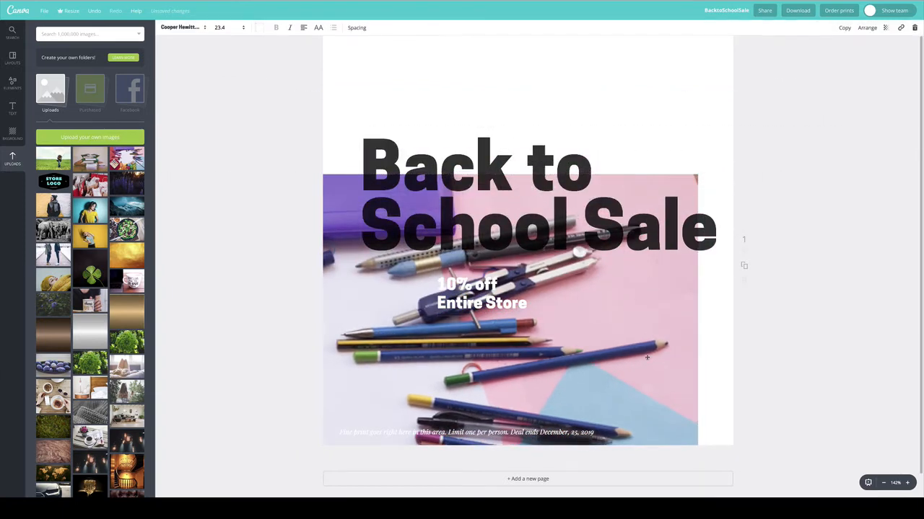
{"action": "left_click_drag", "start_coordinate": [657, 279], "coordinate": [858, 178]}
Centre-align the "Back to School Sale" headline and break it so "Sale" sits on its own third line
{"action": "double_click", "coordinate": [411, 171]}
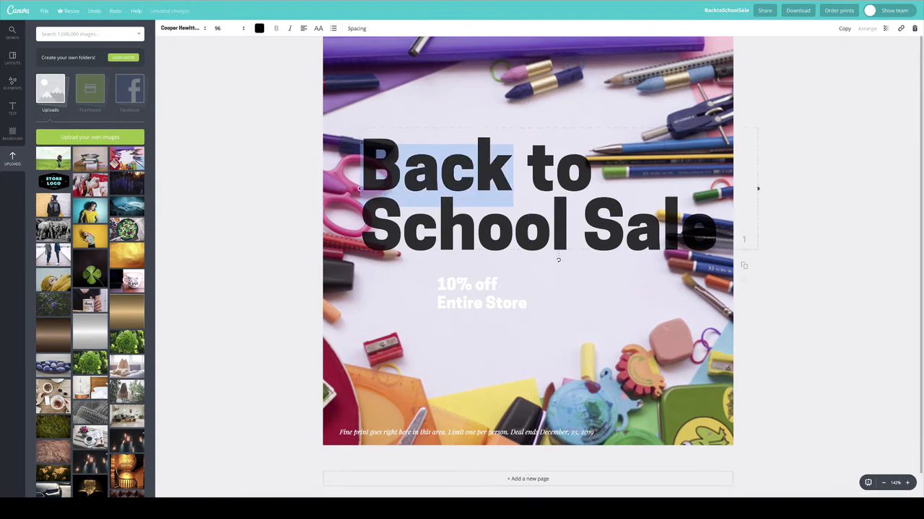
{"action": "left_click", "coordinate": [410, 172]}
{"action": "left_click_drag", "start_coordinate": [363, 168], "coordinate": [735, 237]}
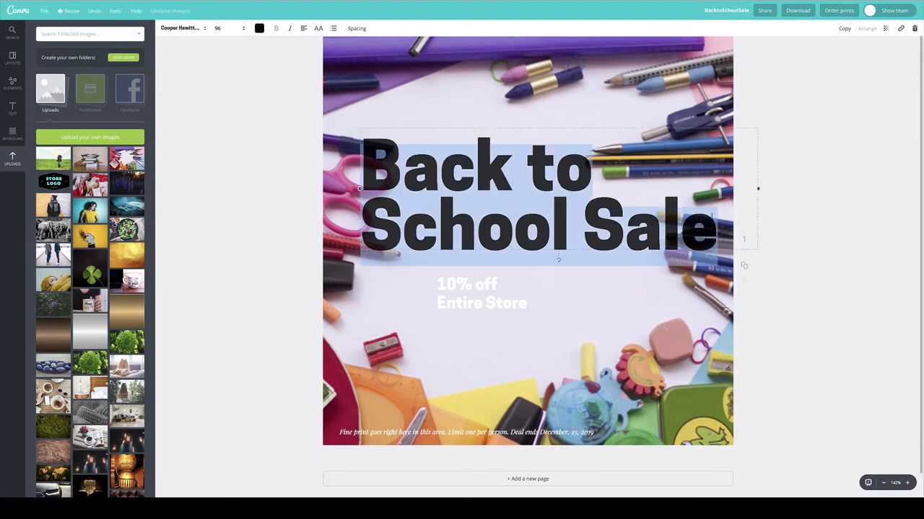
{"action": "left_click", "coordinate": [302, 29]}
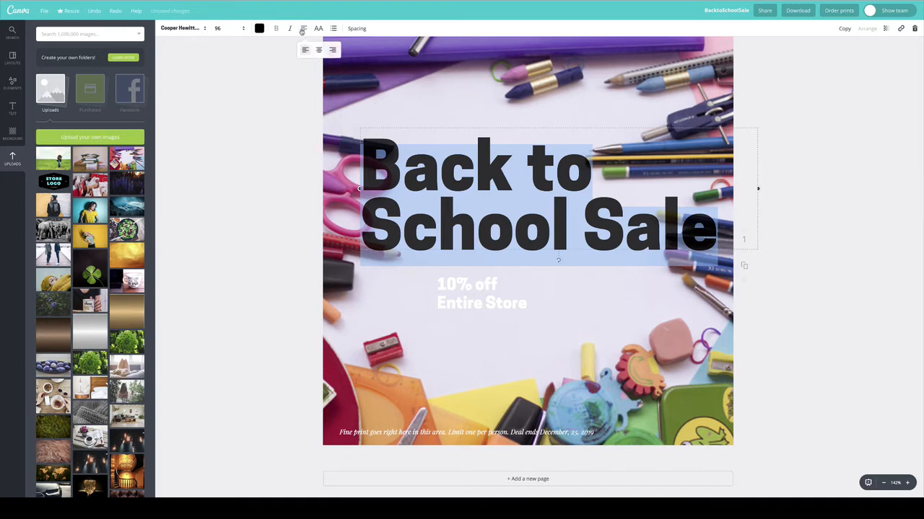
{"action": "left_click", "coordinate": [319, 51]}
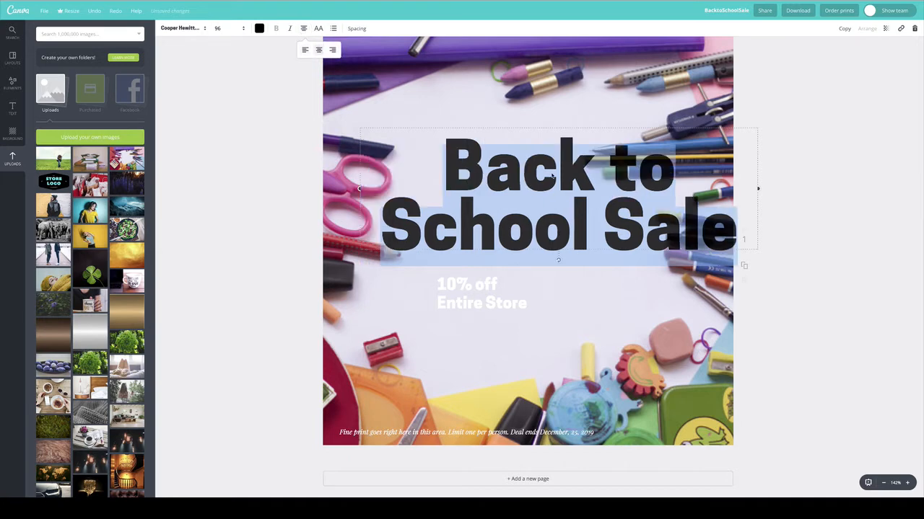
{"action": "left_click", "coordinate": [613, 203]}
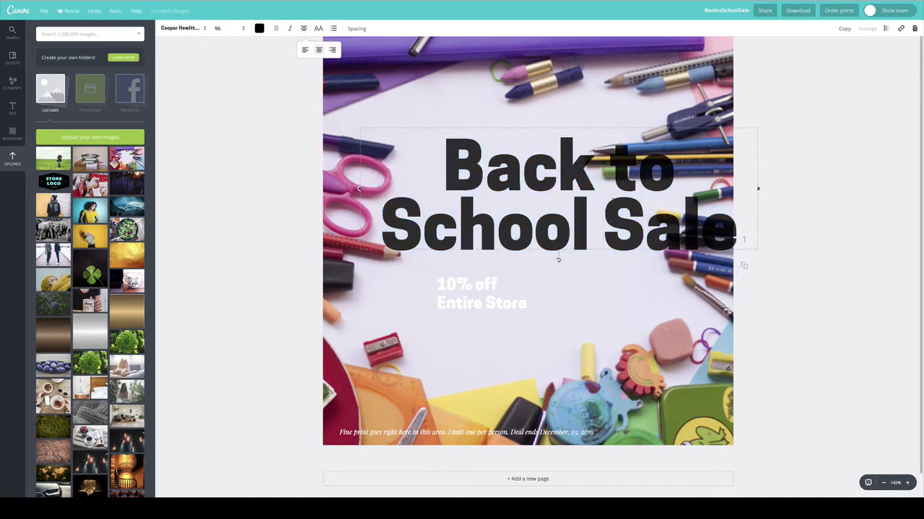
{"action": "key", "text": "Return"}
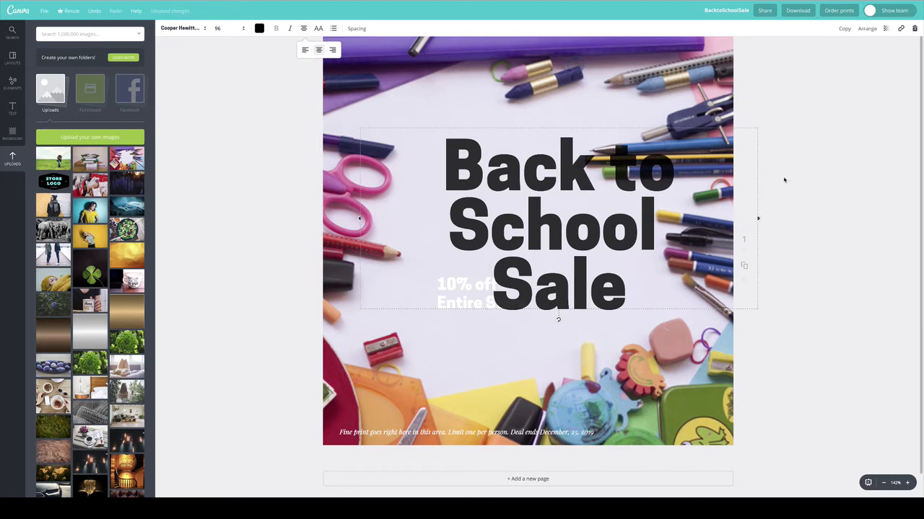
{"action": "left_click", "coordinate": [832, 182]}
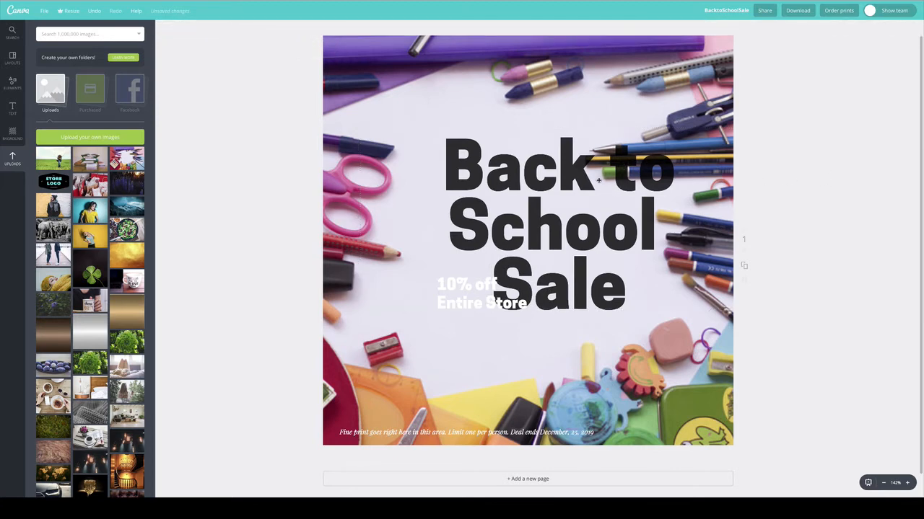
Move the "Back to School Sale" headline up and to the left and set its font size to 80
{"action": "left_click_drag", "start_coordinate": [581, 174], "coordinate": [533, 139]}
{"action": "double_click", "coordinate": [441, 135]}
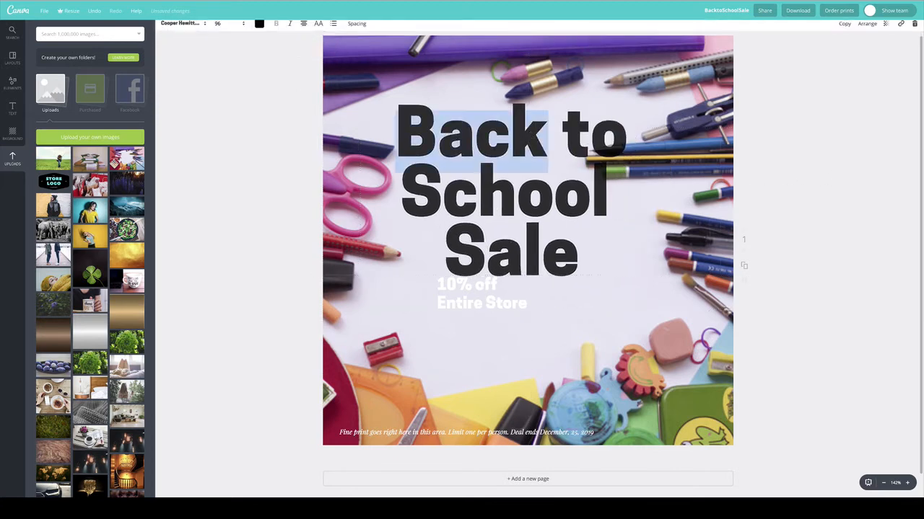
{"action": "left_click_drag", "start_coordinate": [396, 126], "coordinate": [649, 279]}
{"action": "left_click", "coordinate": [217, 28]}
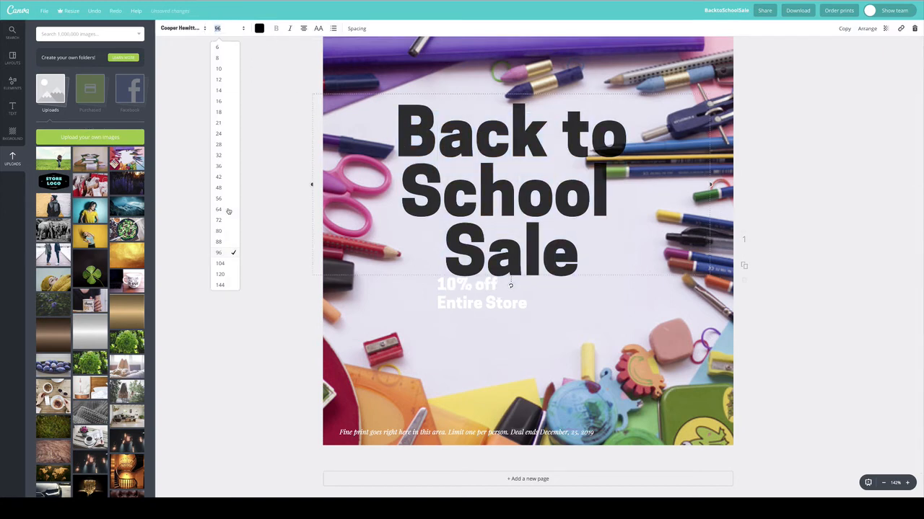
{"action": "left_click", "coordinate": [224, 231]}
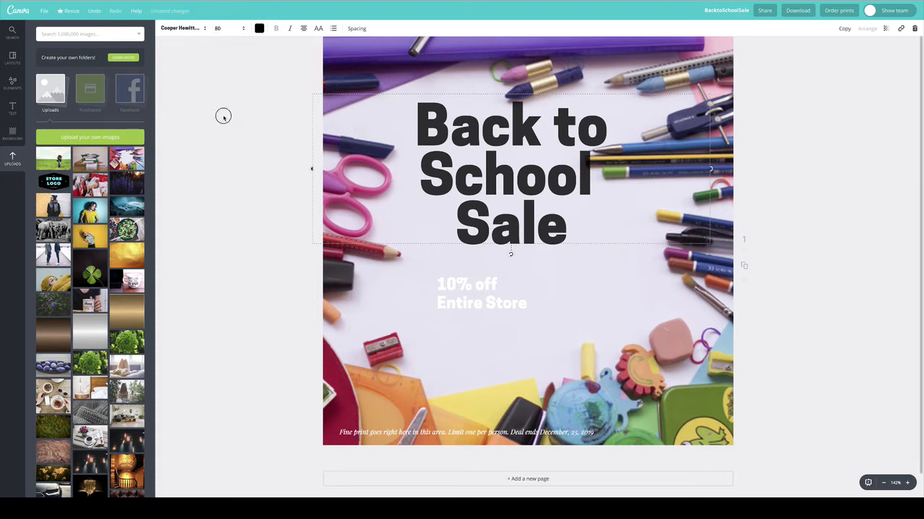
{"action": "key", "text": "Escape"}
Shift the background photo to the right and position the headline over its white area, centred on the canvas
{"action": "left_click", "coordinate": [730, 151]}
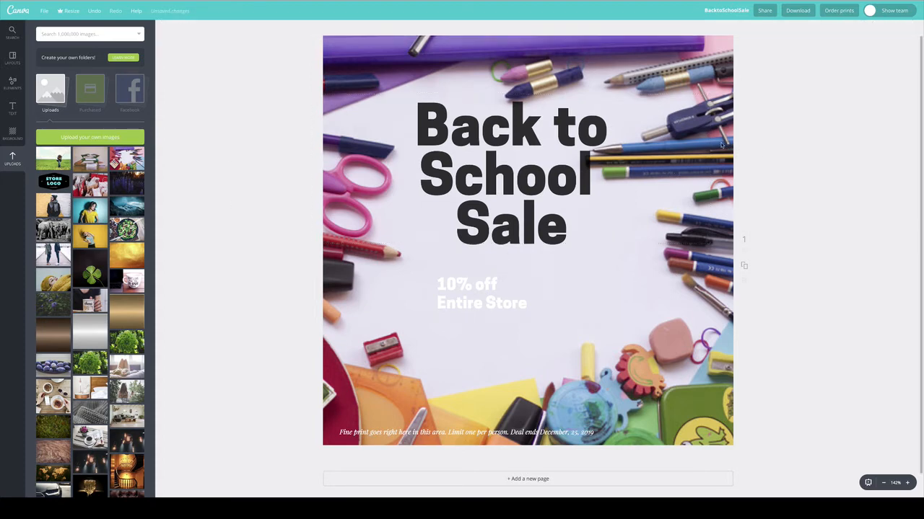
{"action": "left_click", "coordinate": [724, 148]}
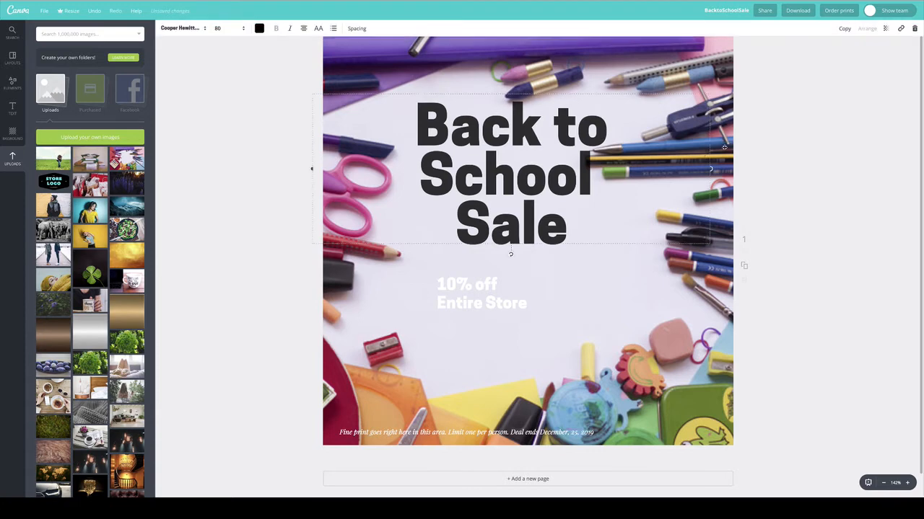
{"action": "left_click", "coordinate": [727, 151]}
{"action": "left_click", "coordinate": [704, 69]}
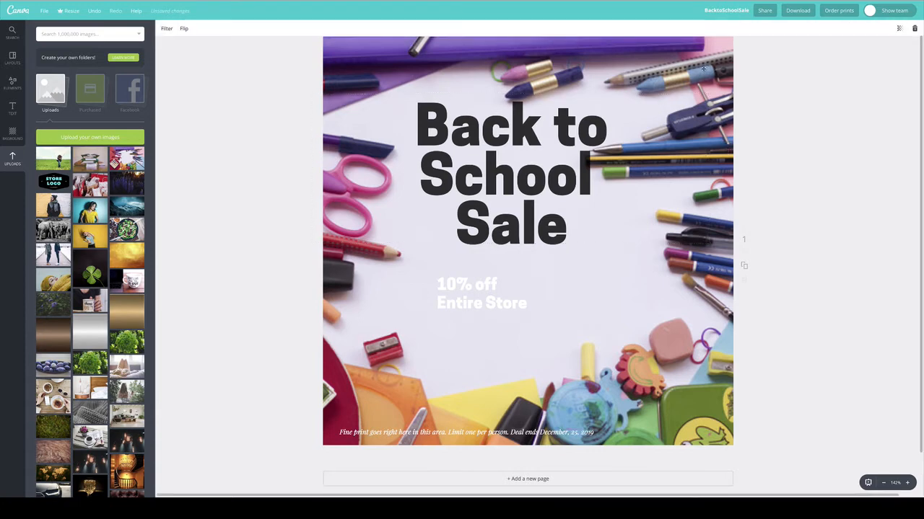
{"action": "left_click_drag", "start_coordinate": [711, 68], "coordinate": [734, 75]}
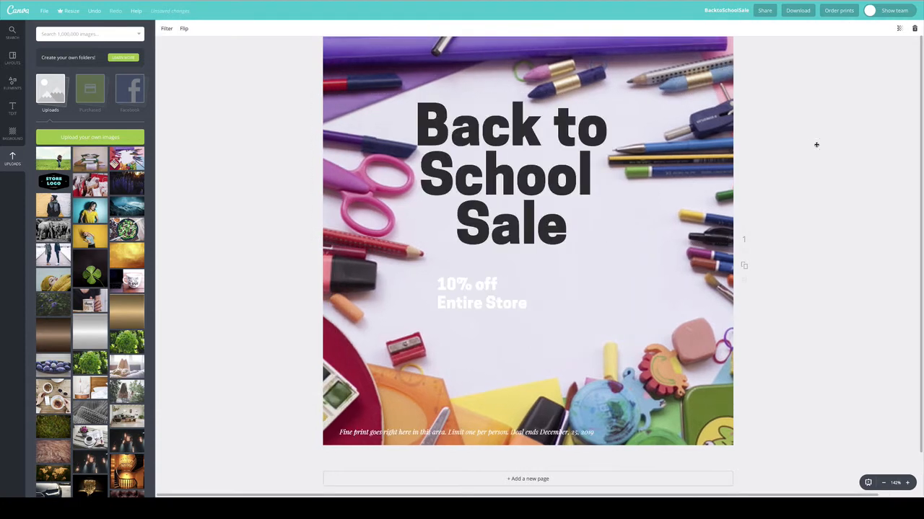
{"action": "left_click_drag", "start_coordinate": [531, 190], "coordinate": [548, 196]}
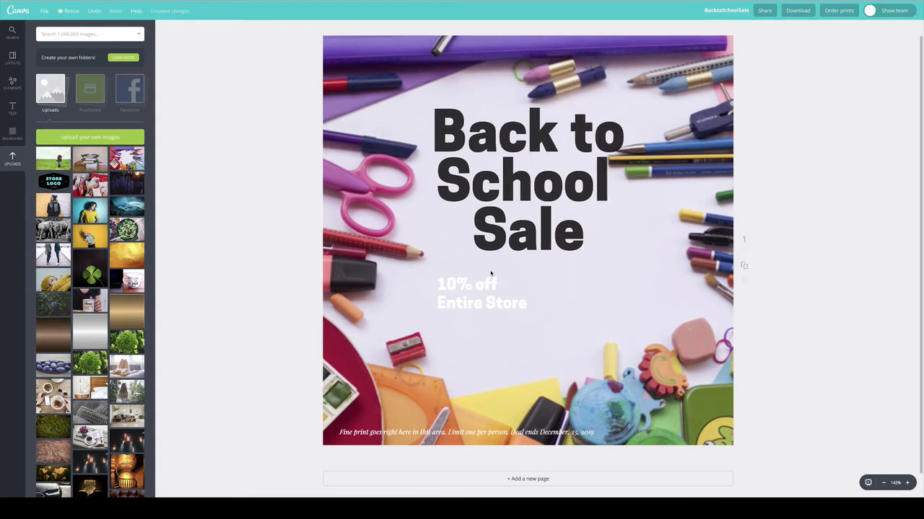
Centre the "10% off" and "Entire Store" lines beneath "Sale" and set "10% off" to font size 42
{"action": "left_click_drag", "start_coordinate": [482, 281], "coordinate": [528, 276]}
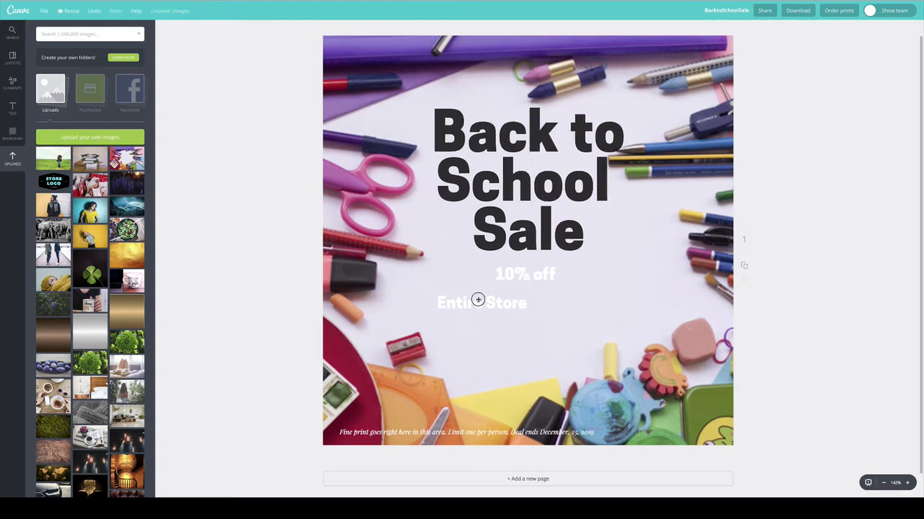
{"action": "left_click_drag", "start_coordinate": [478, 300], "coordinate": [522, 301]}
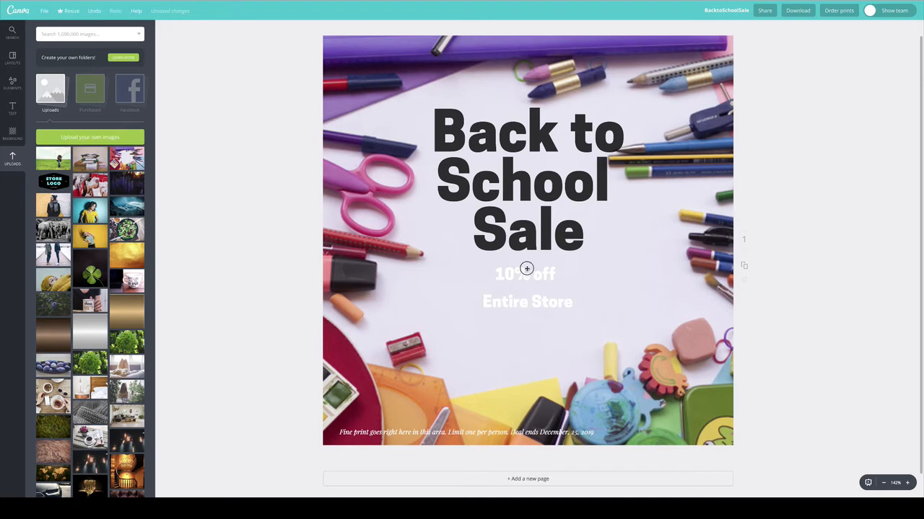
{"action": "left_click", "coordinate": [526, 269]}
{"action": "left_click", "coordinate": [219, 28]}
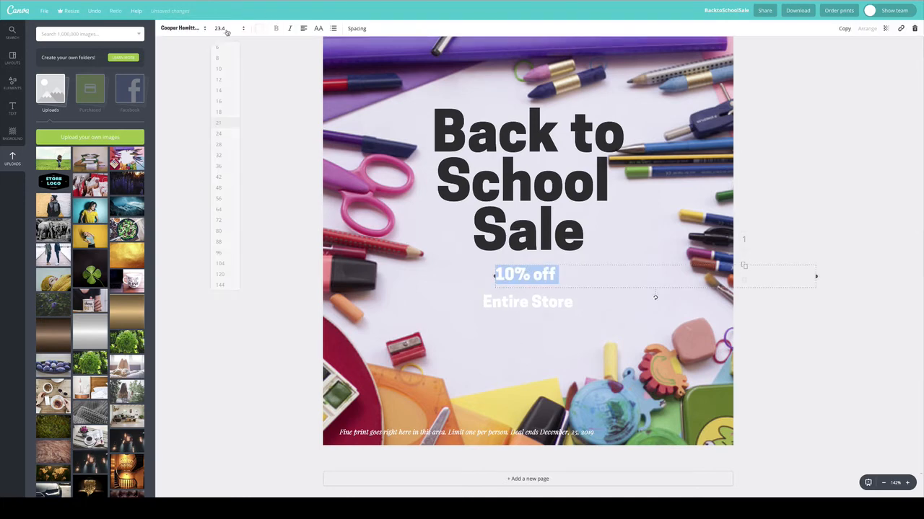
{"action": "left_click", "coordinate": [231, 177]}
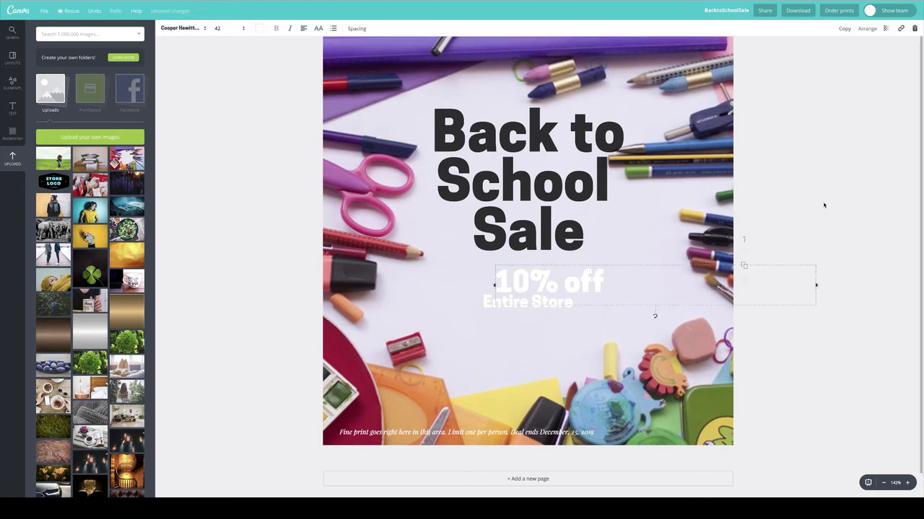
{"action": "left_click_drag", "start_coordinate": [583, 287], "coordinate": [545, 310]}
Set the "Entire Store" line to font size 36 and recentre it under "10% off"
{"action": "left_click", "coordinate": [220, 28]}
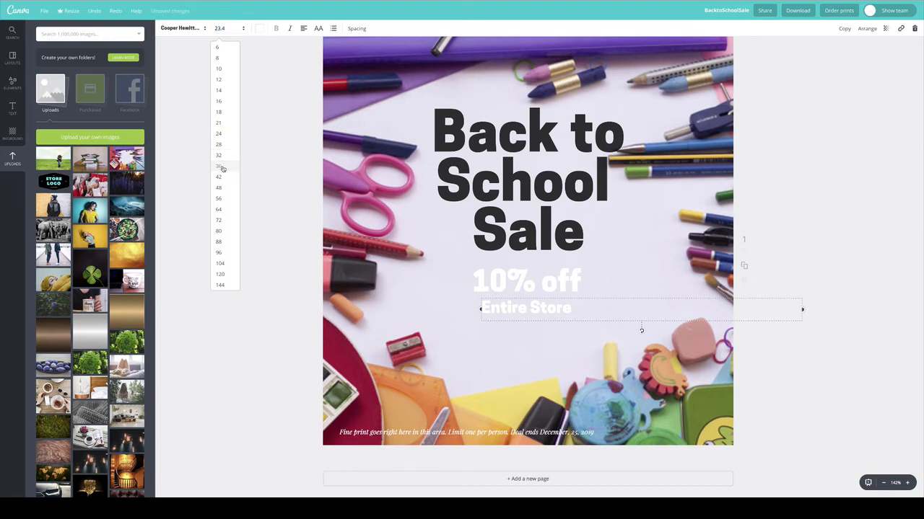
{"action": "left_click", "coordinate": [222, 168]}
{"action": "mouse_move", "coordinate": [581, 319]}
{"action": "left_mouse_down"}
{"action": "mouse_move", "coordinate": [556, 309]}
{"action": "mouse_move", "coordinate": [568, 312]}
{"action": "left_mouse_up"}
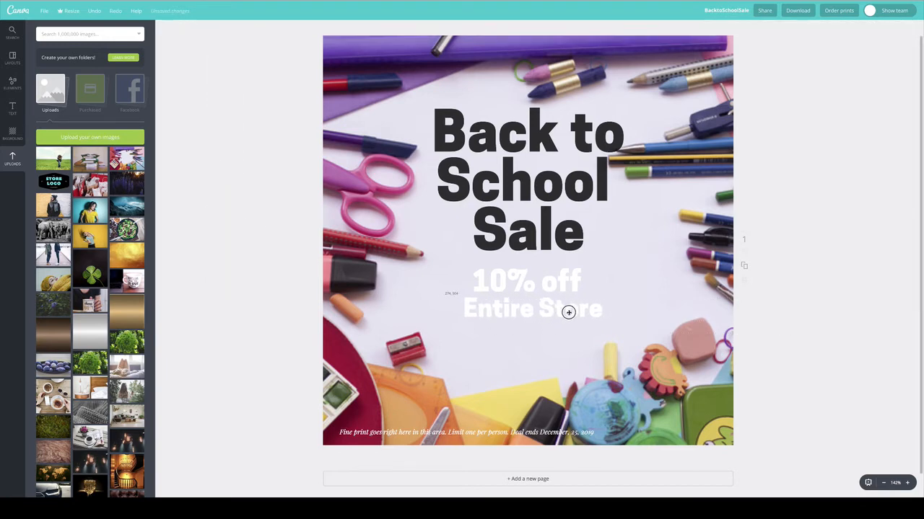
Move the fine print below "Entire Store" and centre-align it on two lines, breaking it before "Limit one per person"
{"action": "left_click_drag", "start_coordinate": [487, 435], "coordinate": [555, 335]}
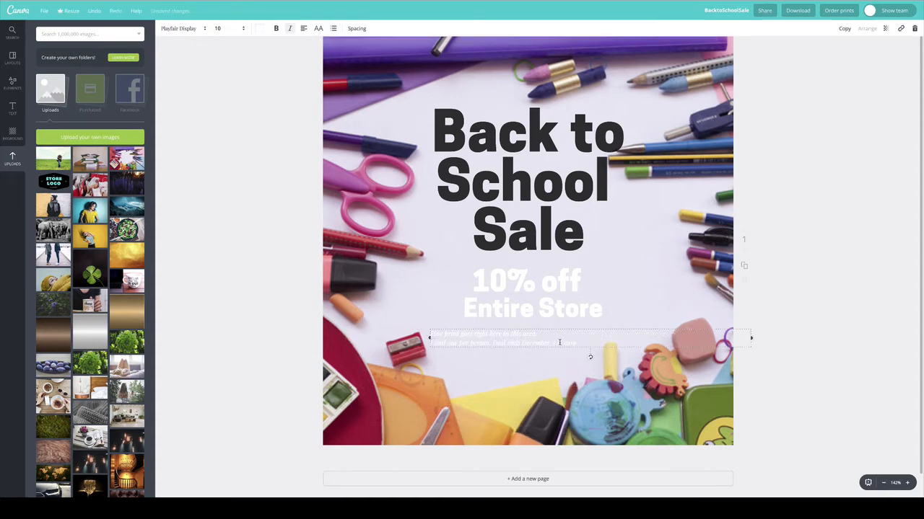
{"action": "left_click_drag", "start_coordinate": [534, 339], "coordinate": [430, 327]}
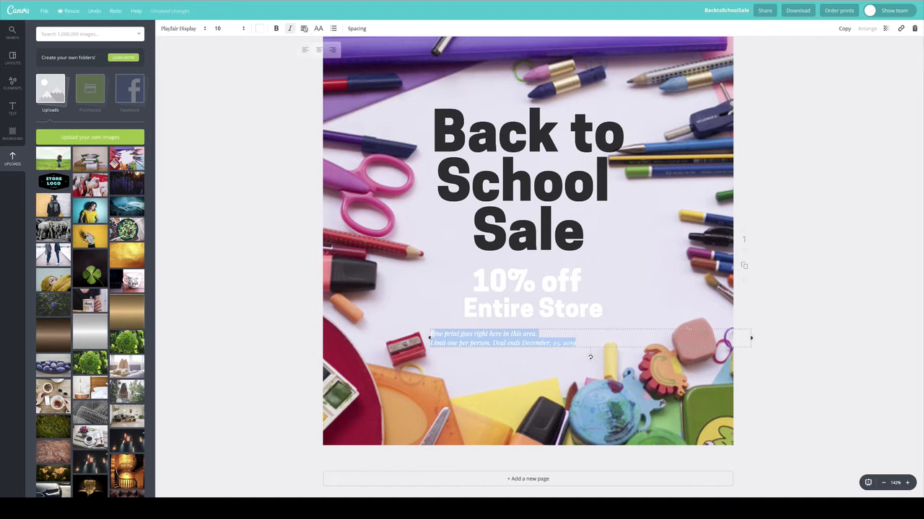
{"action": "left_click", "coordinate": [303, 28]}
{"action": "left_click_drag", "start_coordinate": [431, 331], "coordinate": [580, 342]}
{"action": "left_click", "coordinate": [552, 339]}
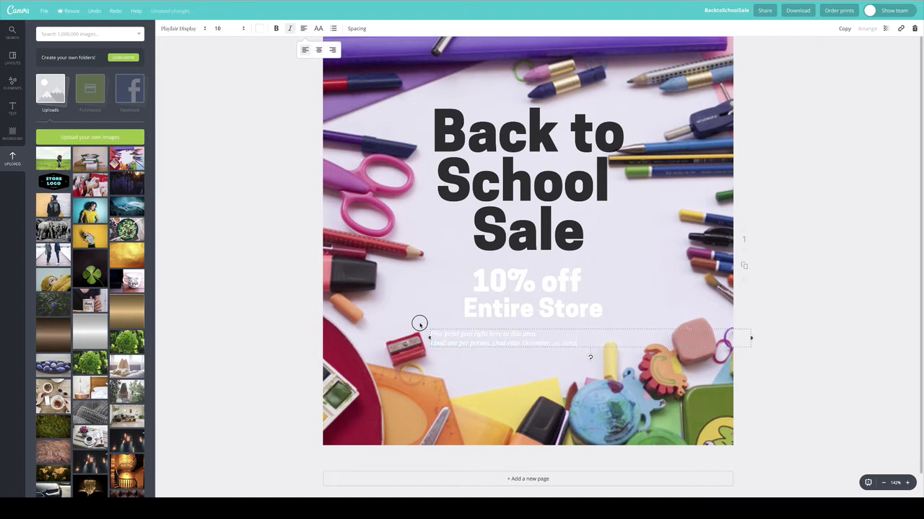
{"action": "left_click_drag", "start_coordinate": [431, 334], "coordinate": [580, 344]}
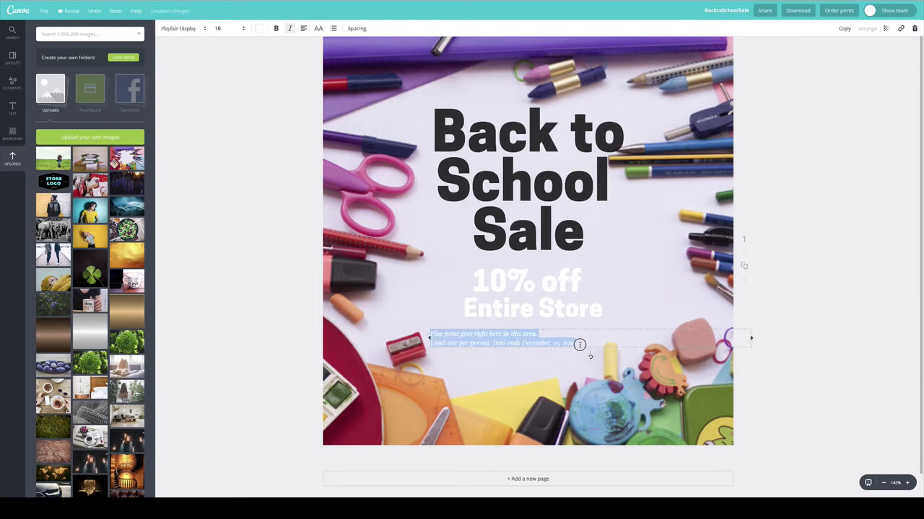
{"action": "left_click", "coordinate": [303, 28]}
{"action": "left_click", "coordinate": [319, 50]}
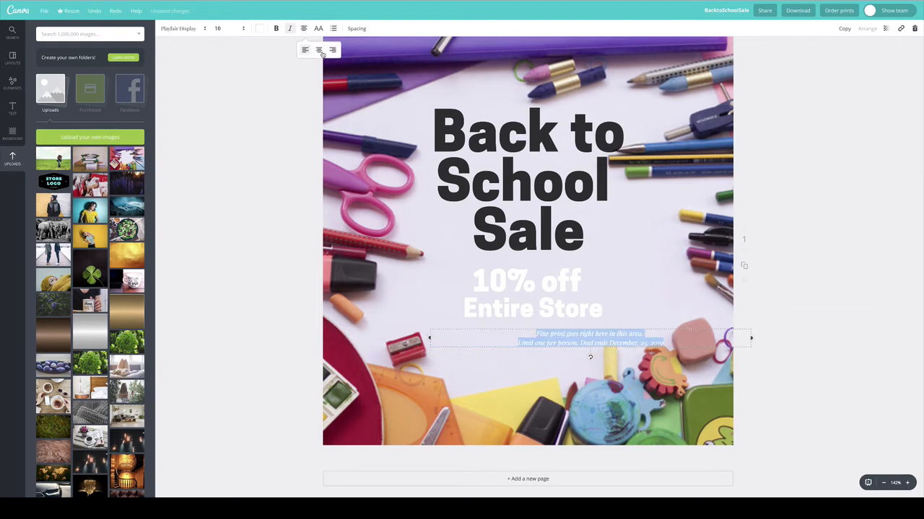
Colour the fine print grey and place it centred on the canvas, a little lower beneath "Entire Store"
{"action": "left_click", "coordinate": [260, 29]}
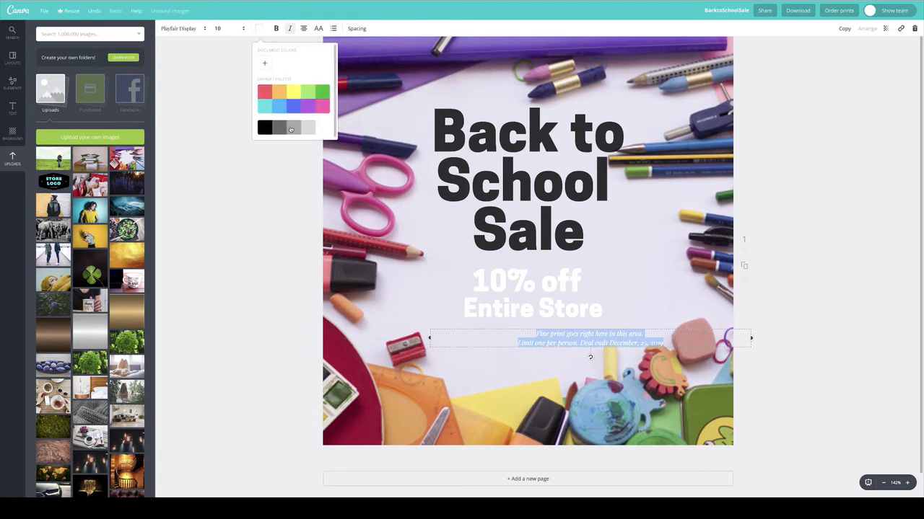
{"action": "left_click", "coordinate": [294, 127]}
{"action": "left_click", "coordinate": [269, 198]}
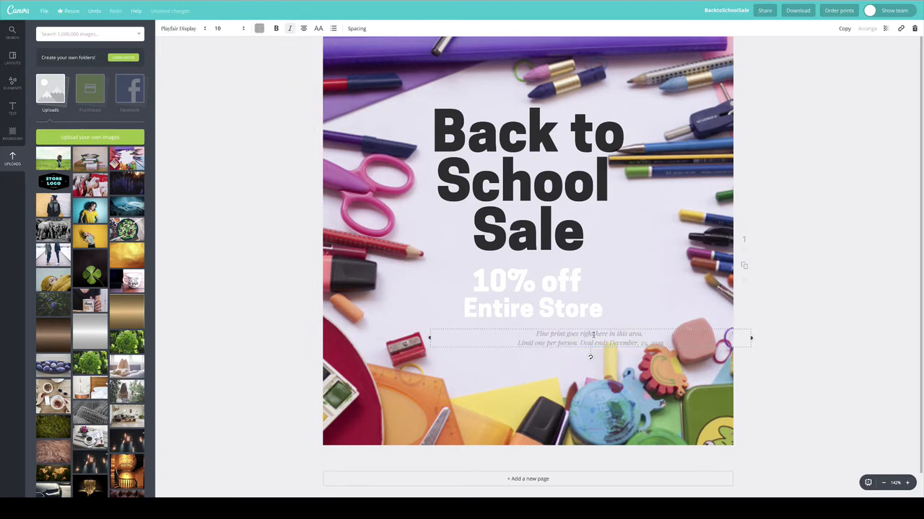
{"action": "left_click_drag", "start_coordinate": [560, 338], "coordinate": [498, 358]}
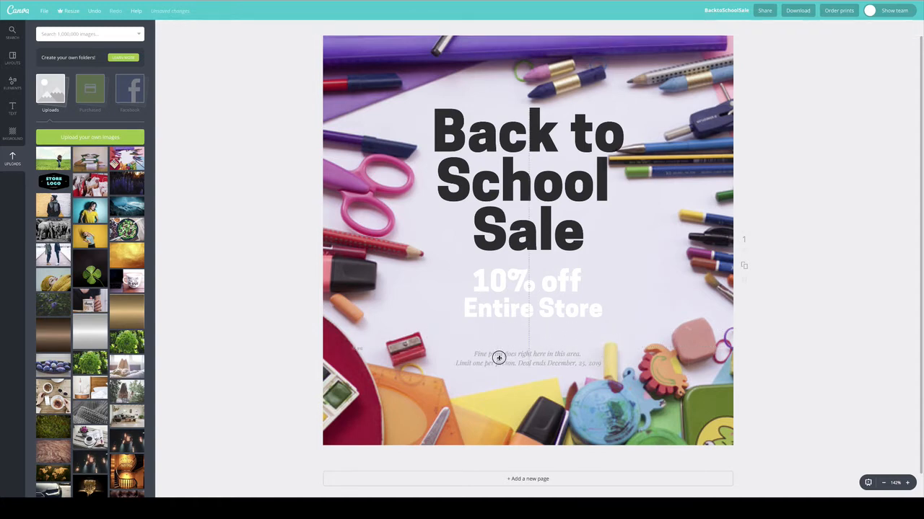
Move the "Entire Store" and "10% off" lines slightly down to leave more space below the headline
{"action": "left_click", "coordinate": [491, 280]}
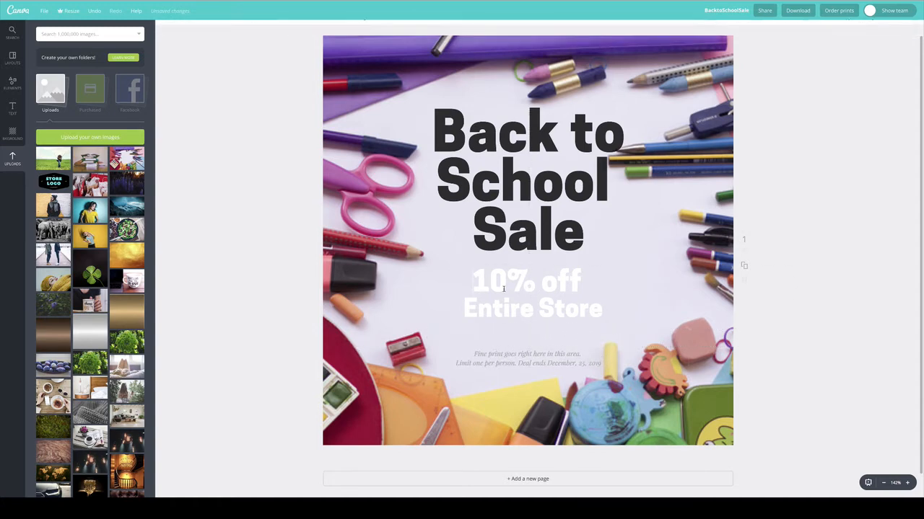
{"action": "left_click", "coordinate": [830, 276]}
{"action": "mouse_move", "coordinate": [586, 311]}
{"action": "left_mouse_down"}
{"action": "mouse_move", "coordinate": [570, 315]}
{"action": "mouse_move", "coordinate": [583, 318]}
{"action": "left_mouse_up"}
{"action": "left_click_drag", "start_coordinate": [542, 285], "coordinate": [546, 292]}
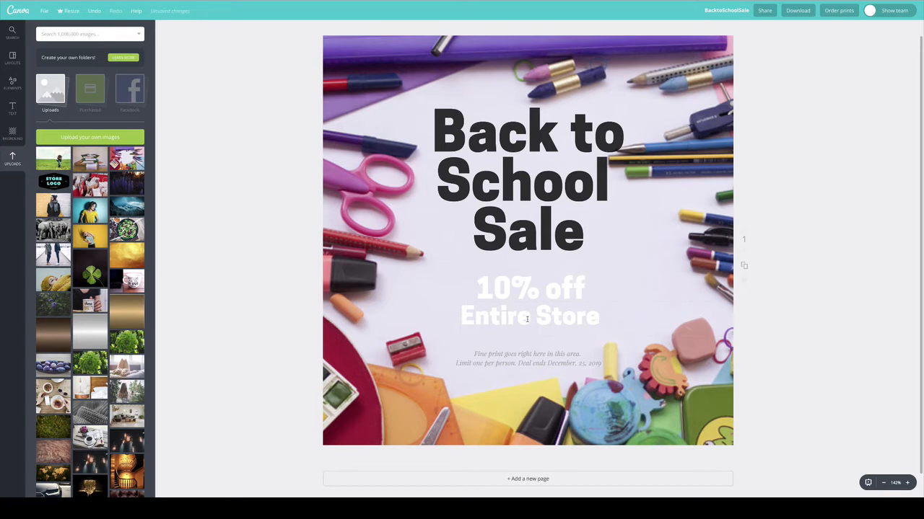
Change the "Entire Store" line to all capitals and widen its letter spacing
{"action": "double_click", "coordinate": [527, 319]}
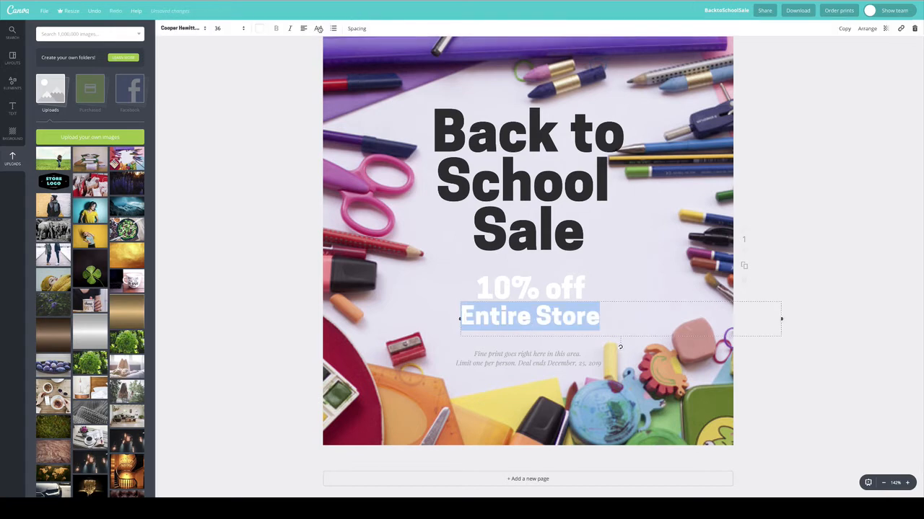
{"action": "left_click", "coordinate": [318, 28]}
{"action": "left_click", "coordinate": [356, 29]}
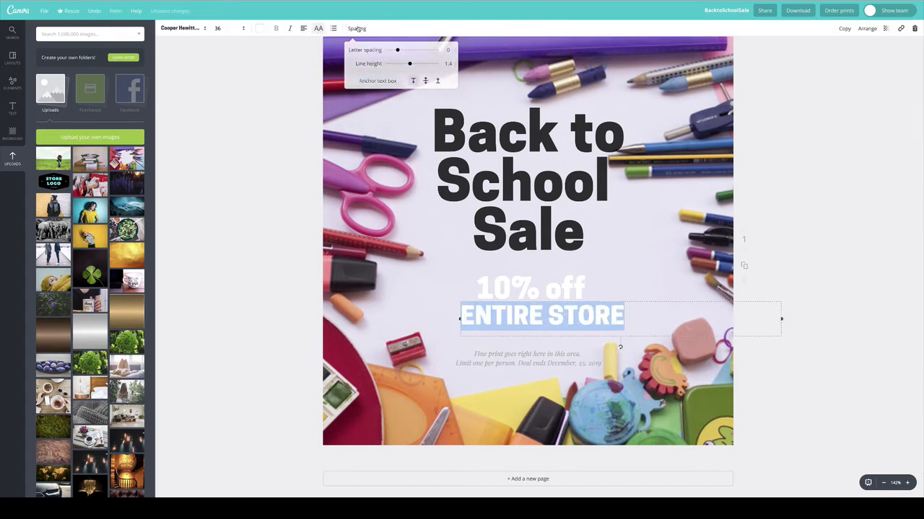
{"action": "left_click_drag", "start_coordinate": [400, 49], "coordinate": [405, 50]}
{"action": "left_click", "coordinate": [252, 117]}
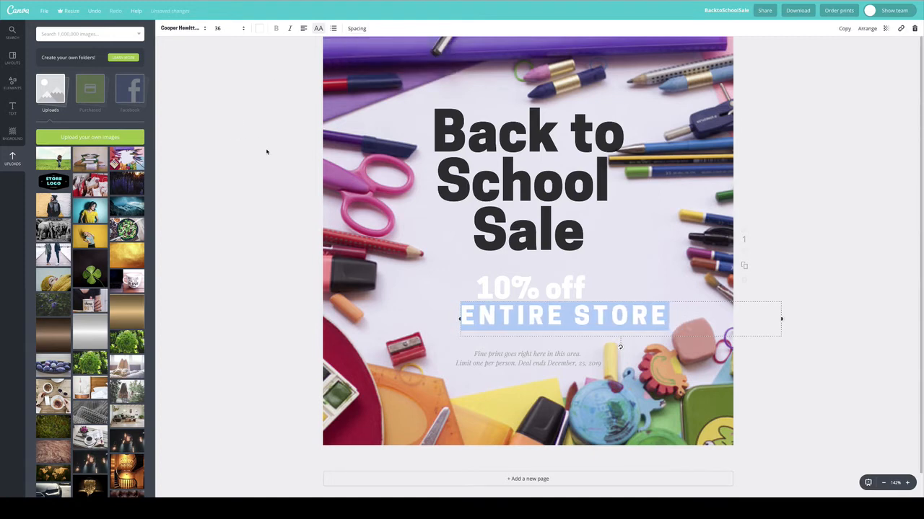
Recentre the "ENTIRE STORE" and "10% off" lines with the headline along the middle of the canvas
{"action": "left_click", "coordinate": [307, 239]}
{"action": "left_click_drag", "start_coordinate": [563, 313], "coordinate": [549, 320]}
{"action": "mouse_move", "coordinate": [563, 292]}
{"action": "left_mouse_down"}
{"action": "mouse_move", "coordinate": [553, 291]}
{"action": "mouse_move", "coordinate": [562, 291]}
{"action": "left_mouse_up"}
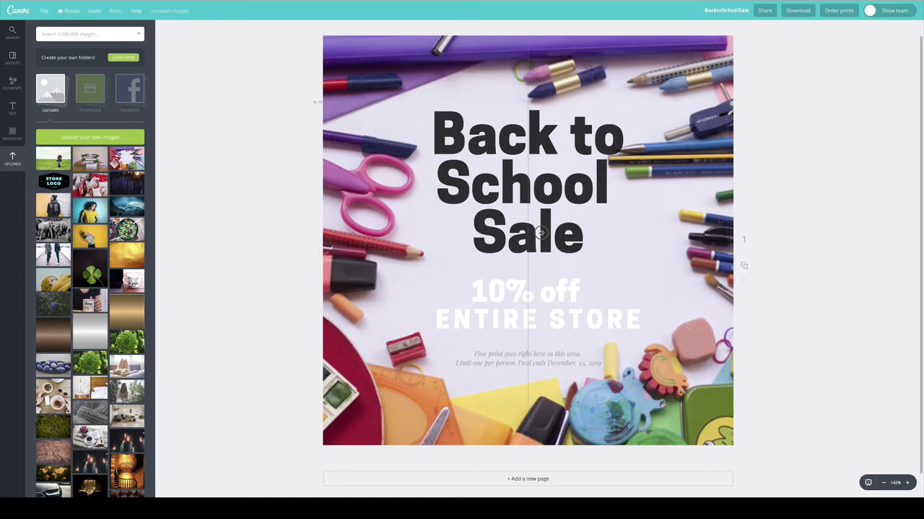
{"action": "left_click_drag", "start_coordinate": [546, 232], "coordinate": [541, 231]}
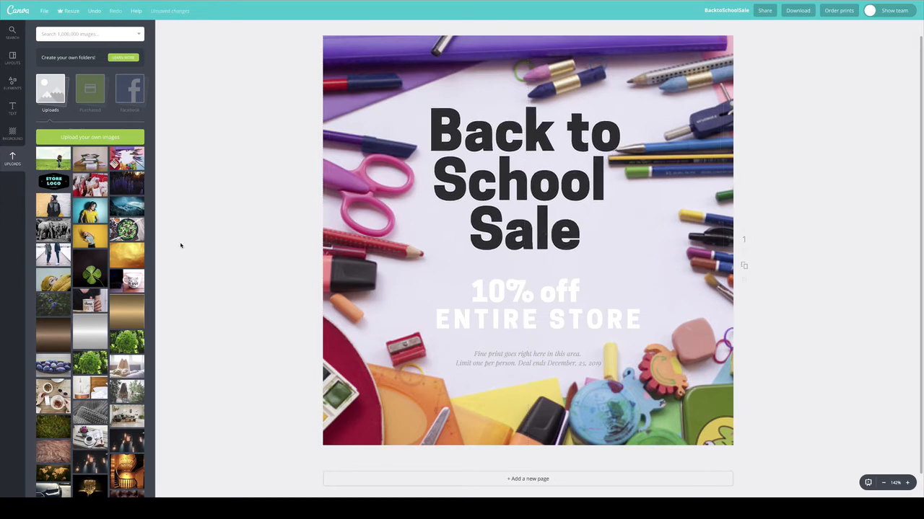
Add a white square shape and resize it into a full-width band across the "10% off ENTIRE STORE" text
{"action": "left_click", "coordinate": [13, 85]}
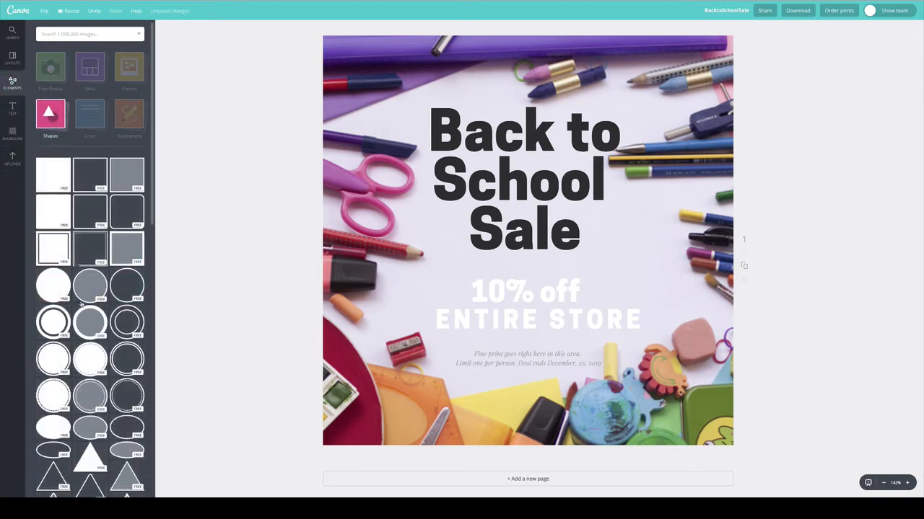
{"action": "left_click_drag", "start_coordinate": [54, 176], "coordinate": [430, 283]}
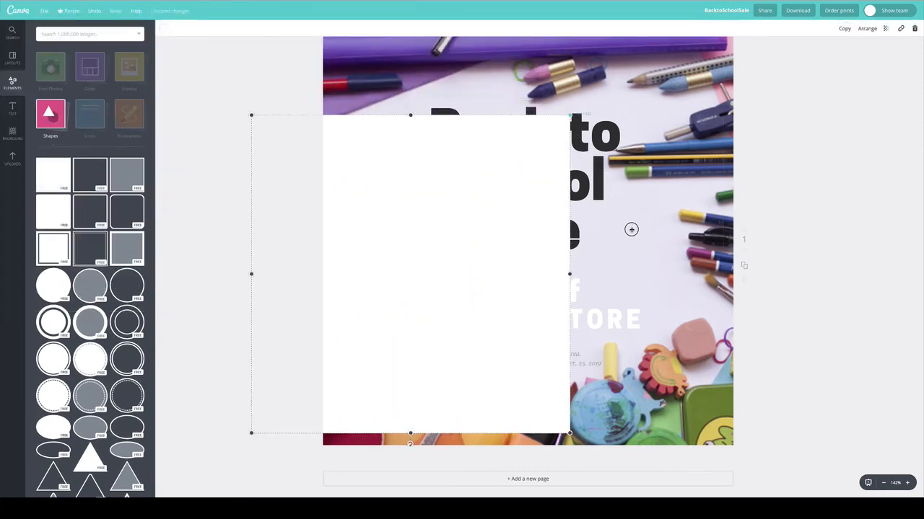
{"action": "left_click_drag", "start_coordinate": [543, 287], "coordinate": [832, 272]}
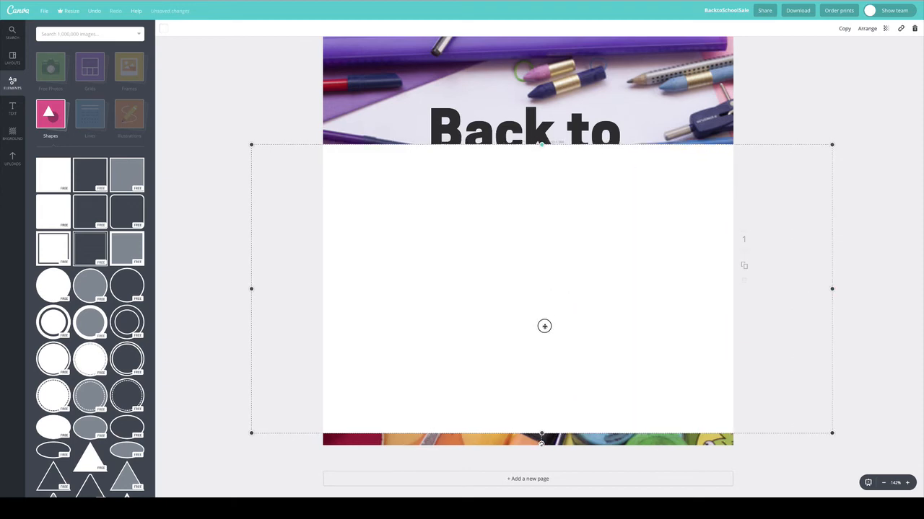
{"action": "left_click_drag", "start_coordinate": [544, 326], "coordinate": [569, 298]}
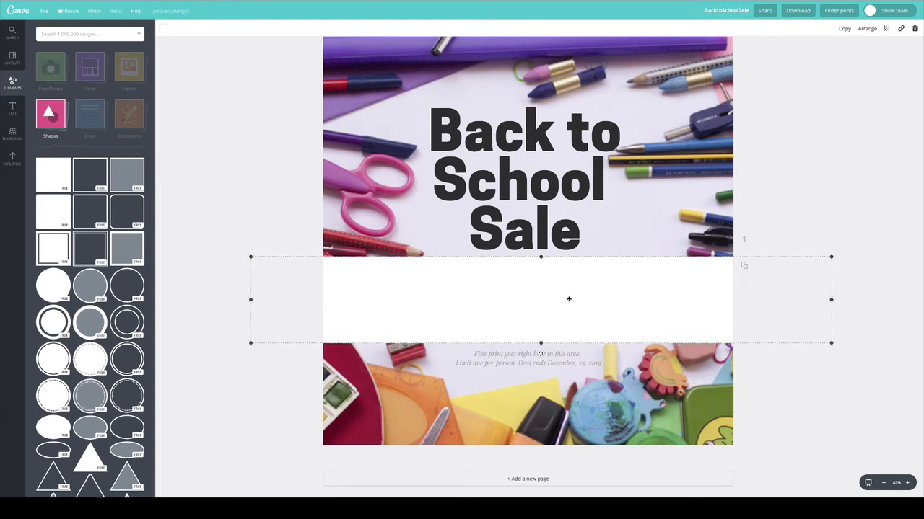
Send the white band backward so it sits behind the "10% off ENTIRE STORE" text
{"action": "left_click", "coordinate": [866, 28]}
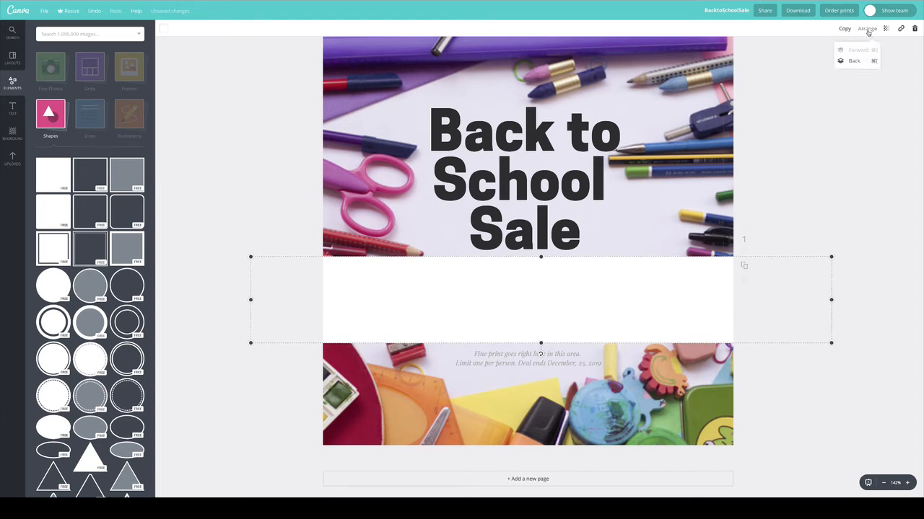
{"action": "left_click", "coordinate": [848, 62]}
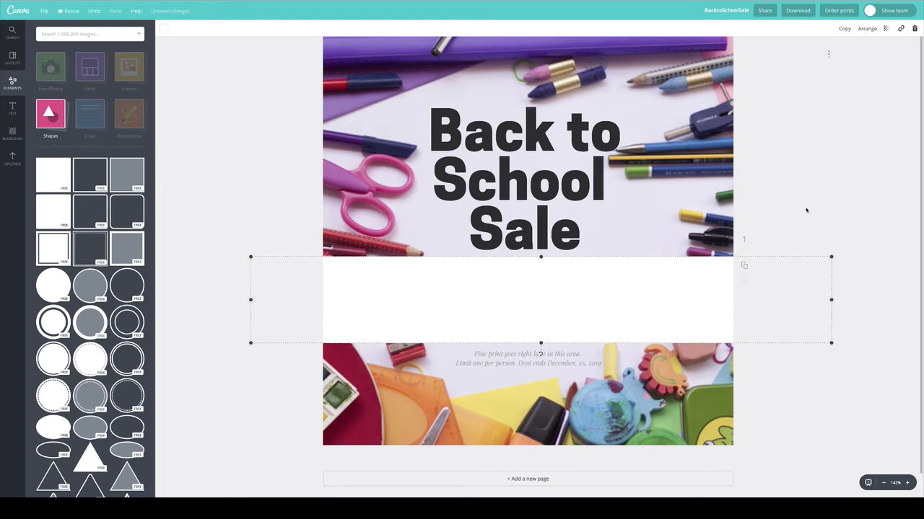
{"action": "left_click", "coordinate": [803, 180]}
Recolour the "10% off" line purple and move it slightly up within the white band
{"action": "triple_click", "coordinate": [516, 286]}
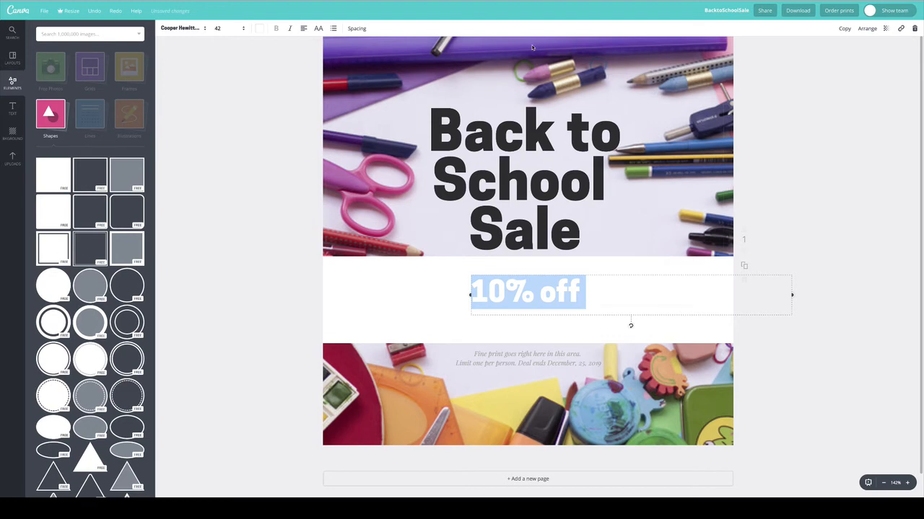
{"action": "left_click", "coordinate": [259, 29]}
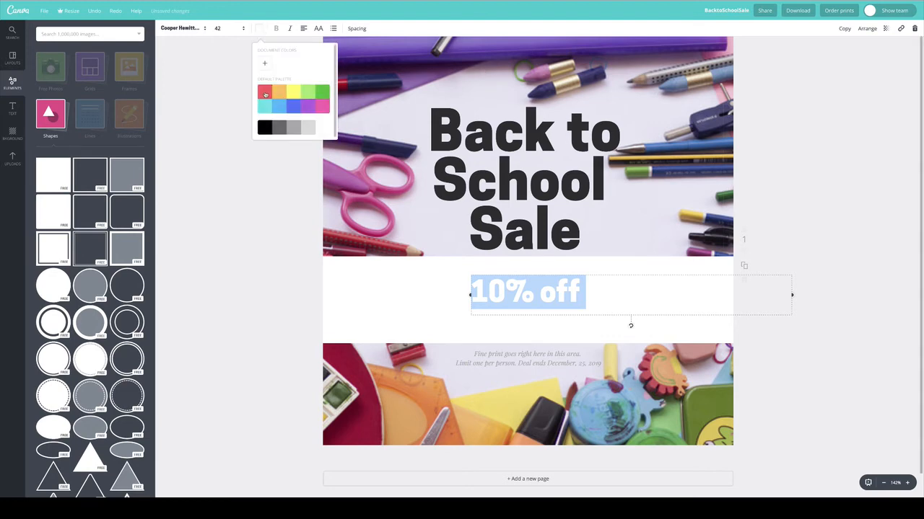
{"action": "left_click", "coordinate": [265, 94]}
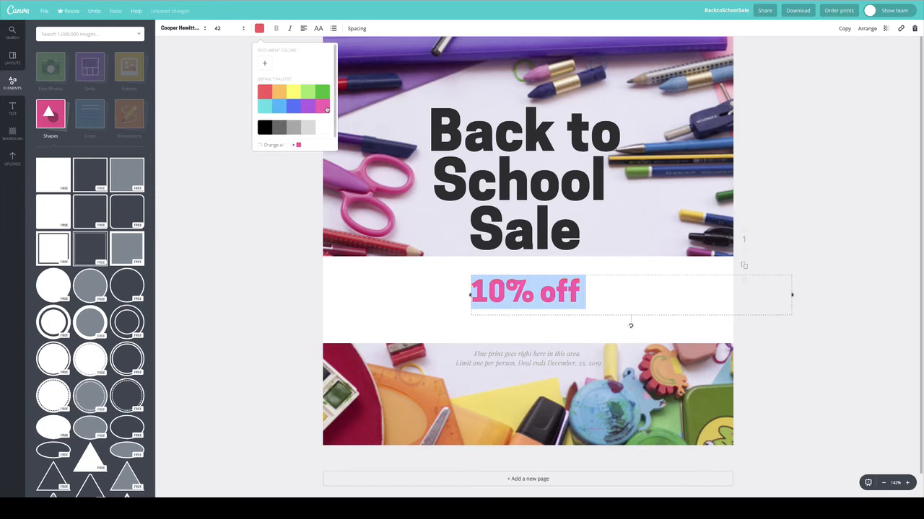
{"action": "left_click", "coordinate": [314, 108]}
{"action": "left_click", "coordinate": [276, 210]}
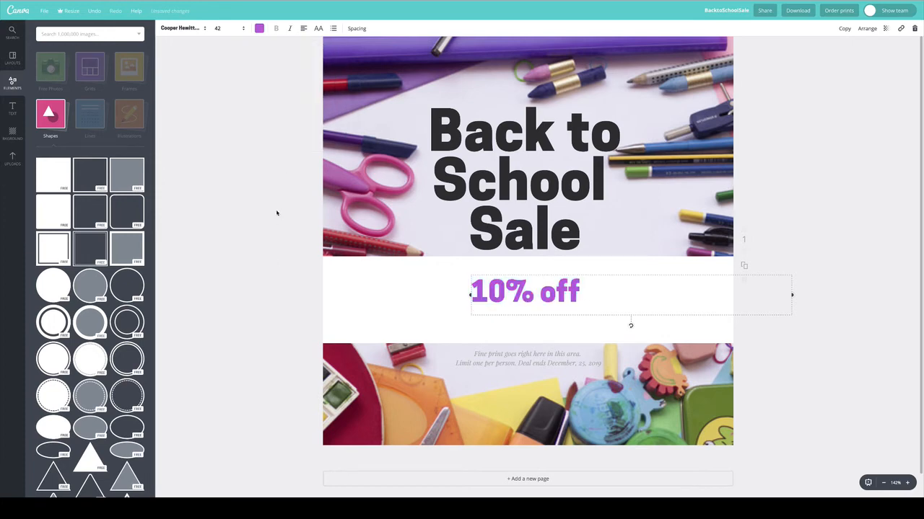
{"action": "left_click_drag", "start_coordinate": [549, 290], "coordinate": [550, 281]}
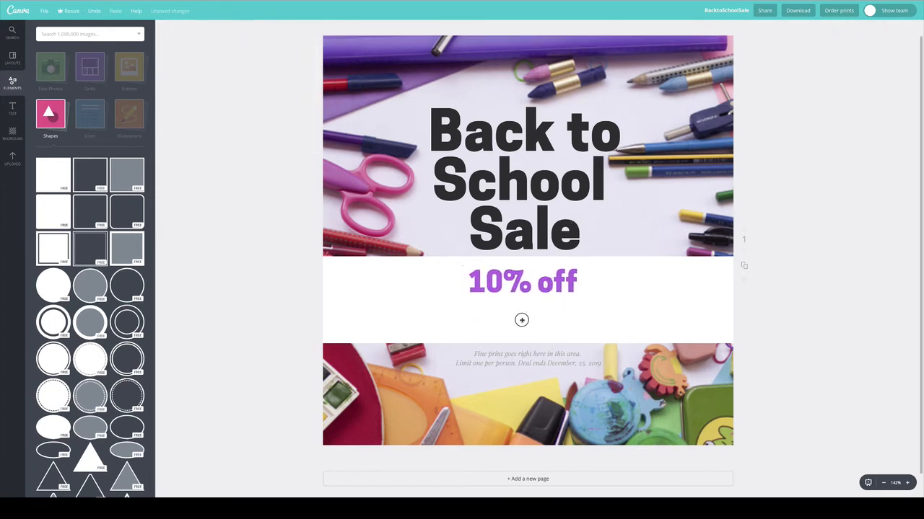
Recolour the "ENTIRE STORE" line black and move it up closer to the "10% off" line
{"action": "double_click", "coordinate": [521, 320]}
{"action": "left_click", "coordinate": [259, 28]}
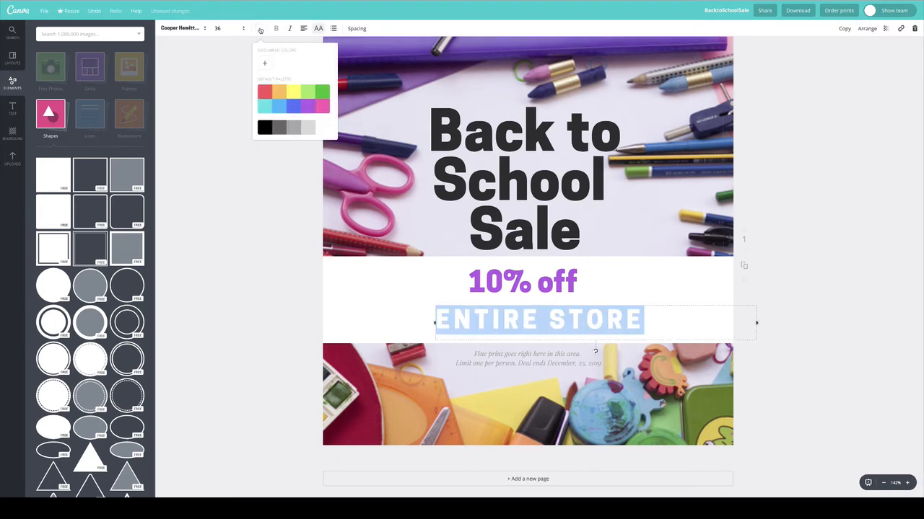
{"action": "left_click", "coordinate": [264, 128]}
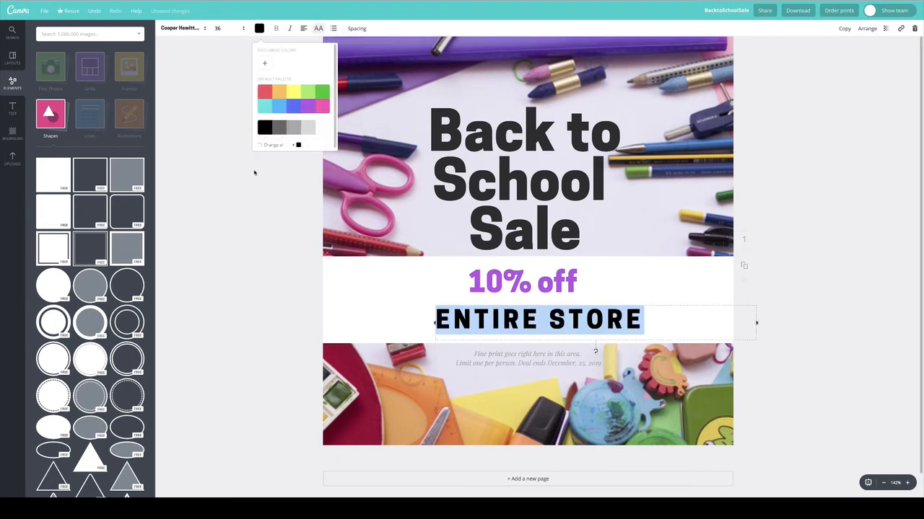
{"action": "left_click", "coordinate": [242, 228]}
{"action": "left_click_drag", "start_coordinate": [576, 303], "coordinate": [576, 294]}
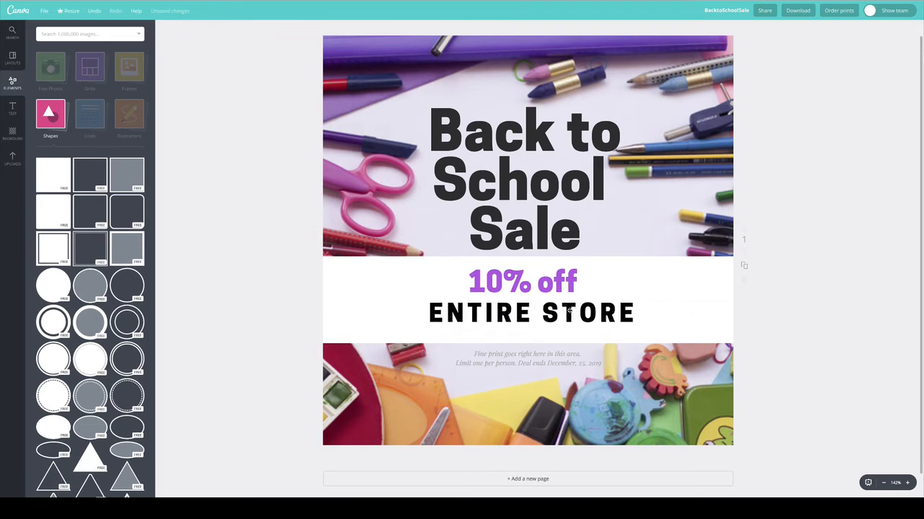
Change the "ENTIRE STORE" line's colour to the same palette purple as the "10% off" line
{"action": "double_click", "coordinate": [570, 311]}
{"action": "left_click", "coordinate": [259, 28]}
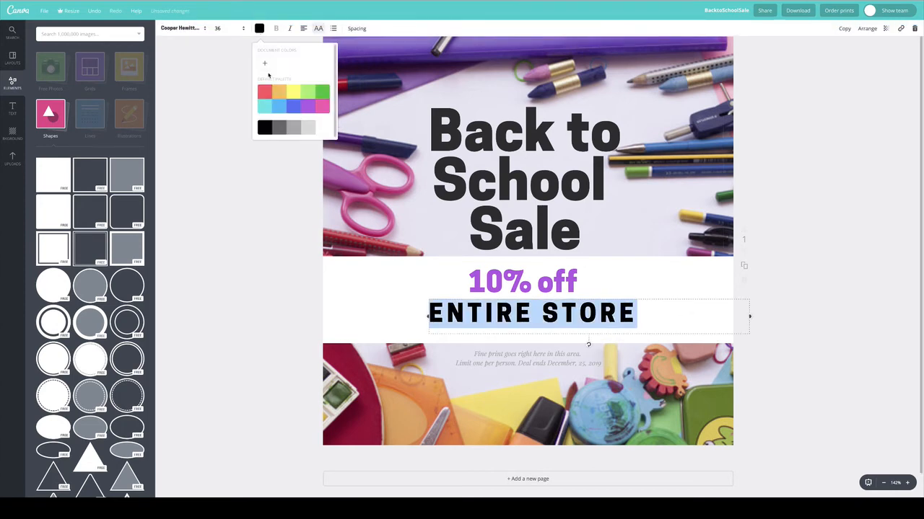
{"action": "left_click", "coordinate": [311, 108]}
{"action": "left_click", "coordinate": [223, 262]}
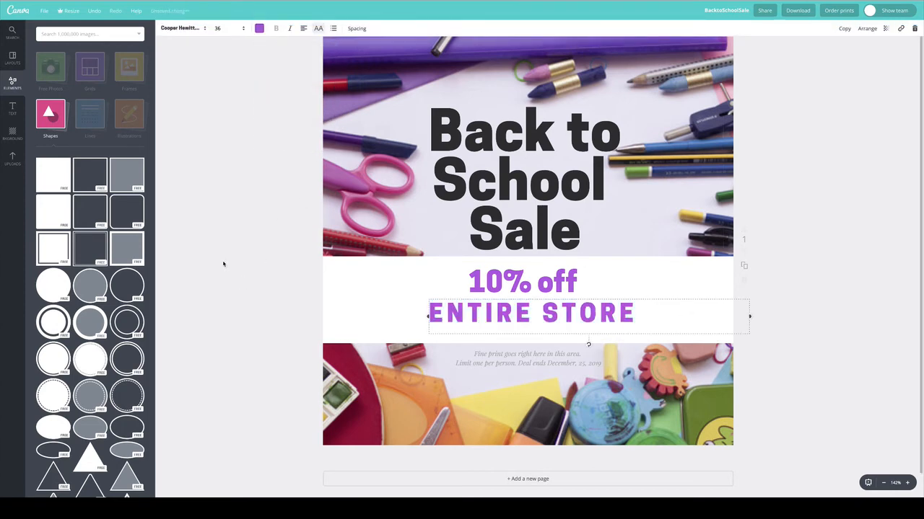
Make the white band slightly see-through and shorten it from its lower edge to fit closer to the text
{"action": "left_click", "coordinate": [365, 290]}
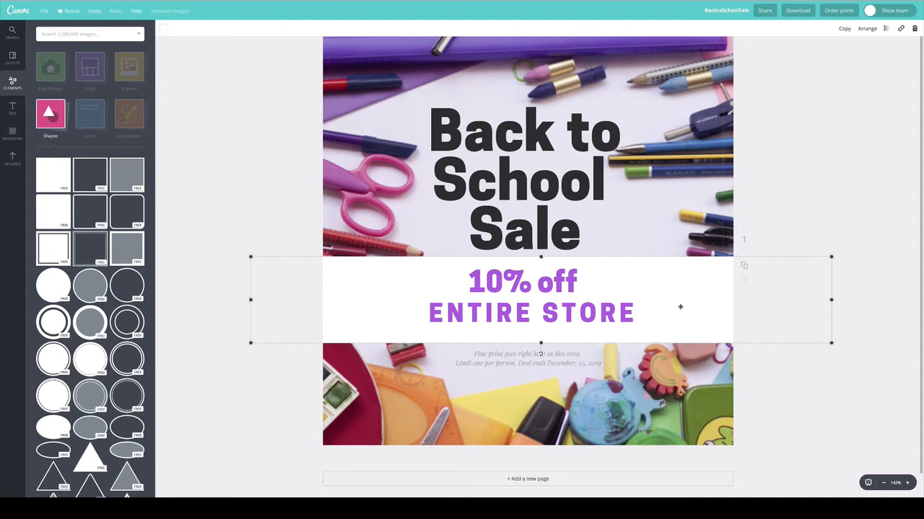
{"action": "left_click", "coordinate": [885, 28]}
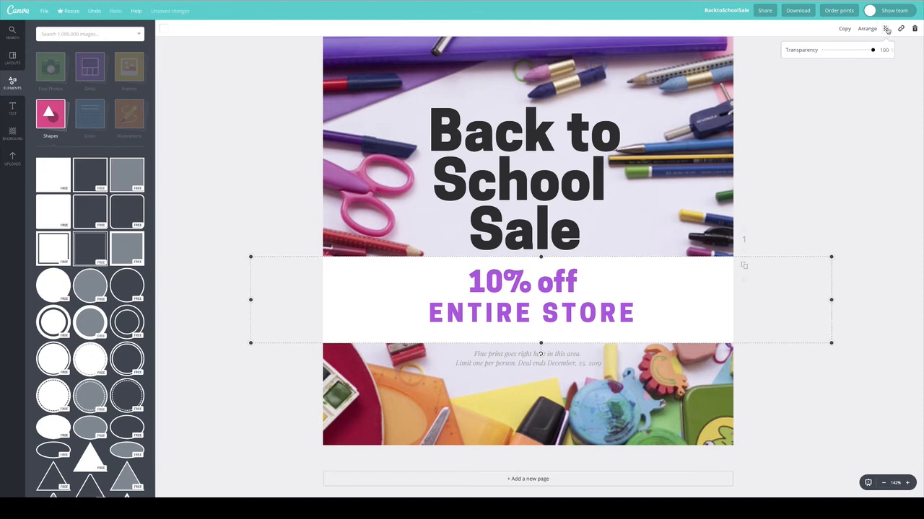
{"action": "left_click_drag", "start_coordinate": [873, 52], "coordinate": [859, 51]}
{"action": "left_click", "coordinate": [523, 328]}
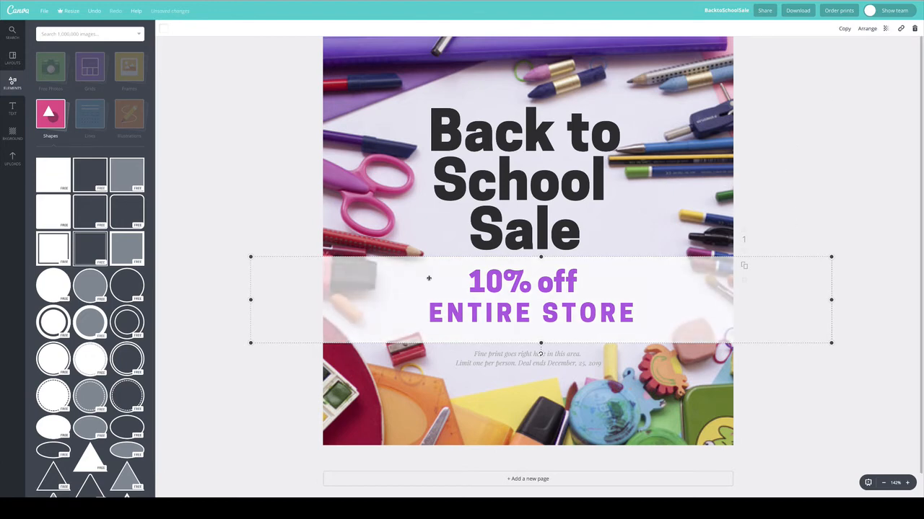
{"action": "left_click_drag", "start_coordinate": [541, 343], "coordinate": [544, 333]}
Give the "10% off" line a custom purple that is darker and more muted than the palette purple
{"action": "double_click", "coordinate": [547, 284]}
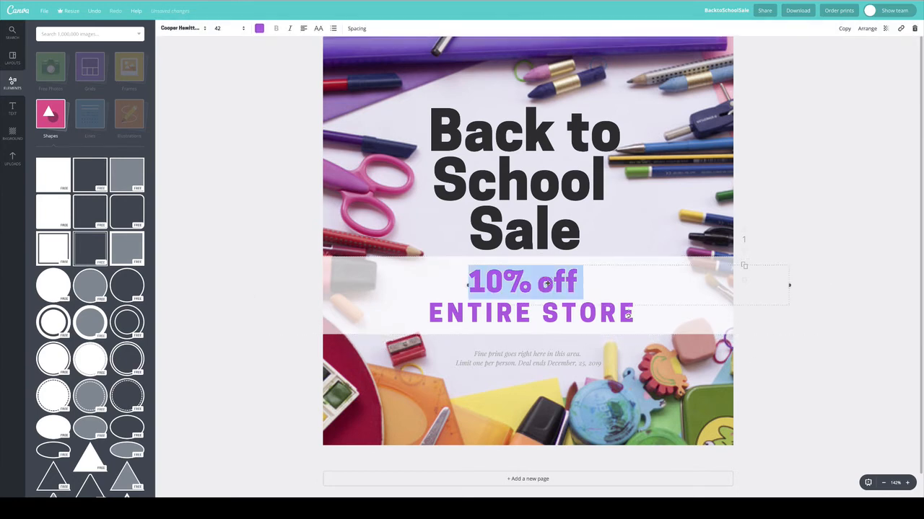
{"action": "left_click", "coordinate": [259, 29]}
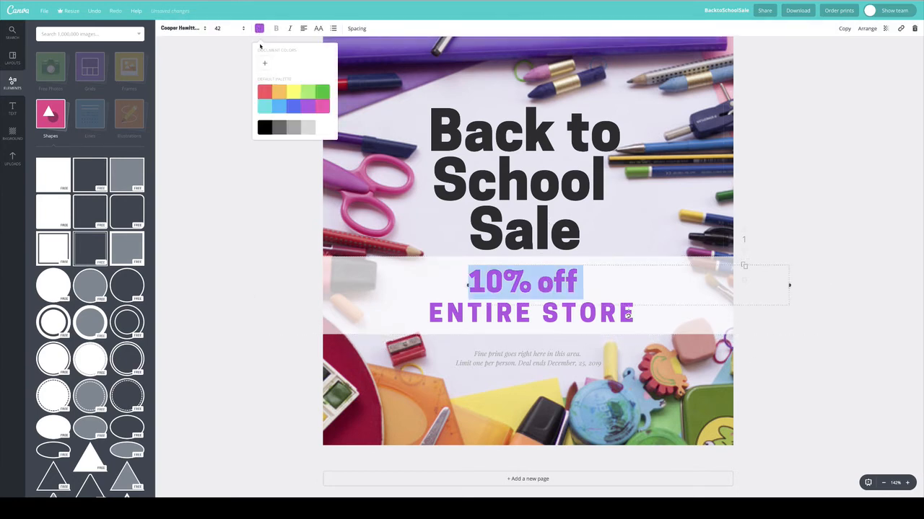
{"action": "left_click", "coordinate": [265, 65]}
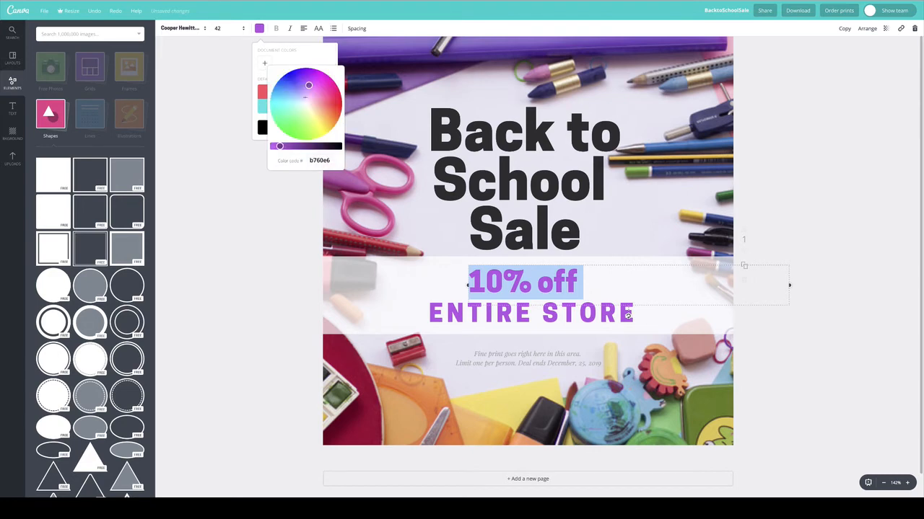
{"action": "left_click_drag", "start_coordinate": [280, 147], "coordinate": [288, 146]}
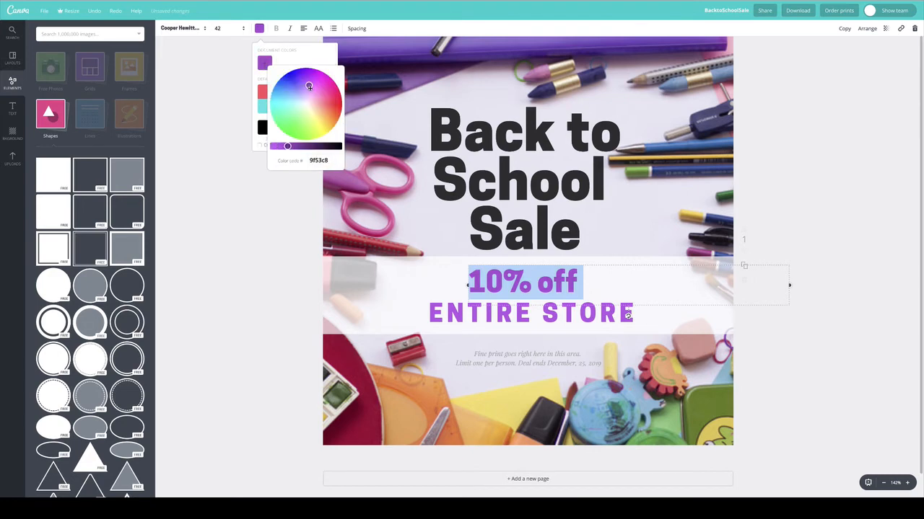
{"action": "left_click_drag", "start_coordinate": [308, 86], "coordinate": [304, 88]}
{"action": "left_click", "coordinate": [255, 238]}
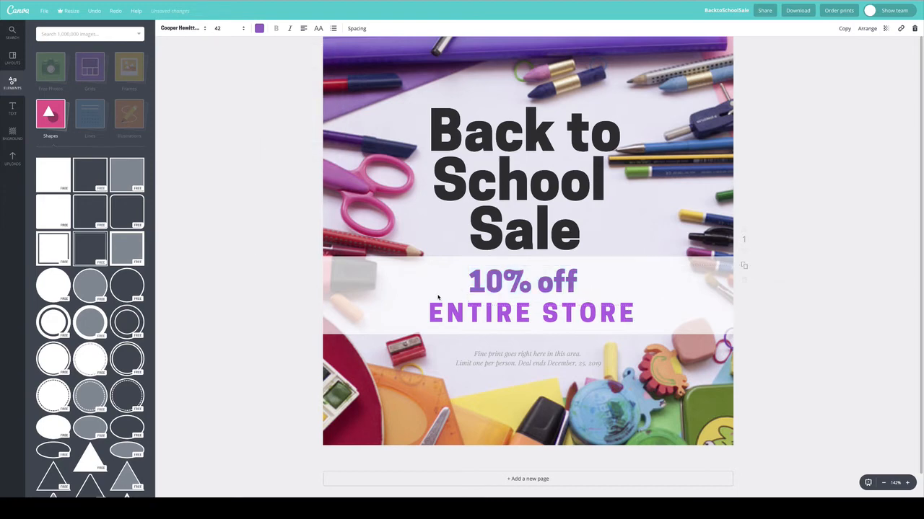
Apply the custom muted purple from the document colours to the whole "ENTIRE STORE" line
{"action": "left_click", "coordinate": [447, 313]}
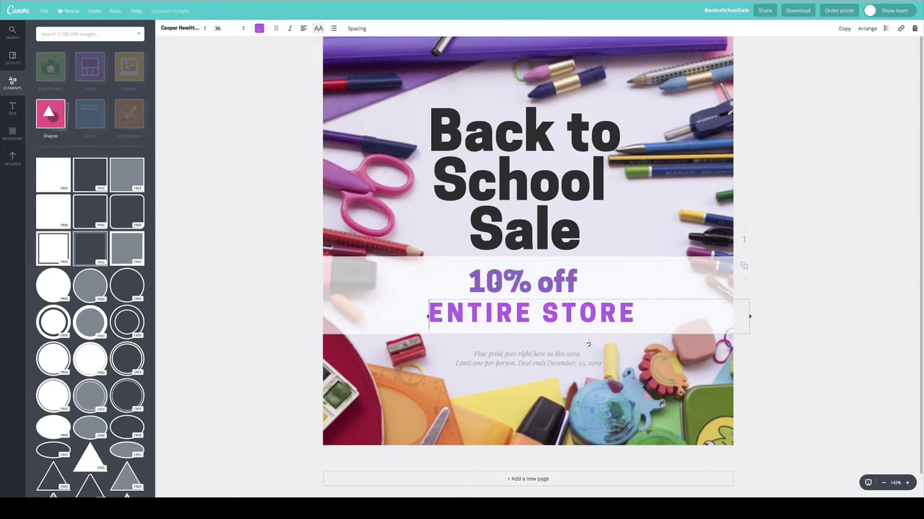
{"action": "left_click_drag", "start_coordinate": [430, 313], "coordinate": [635, 314]}
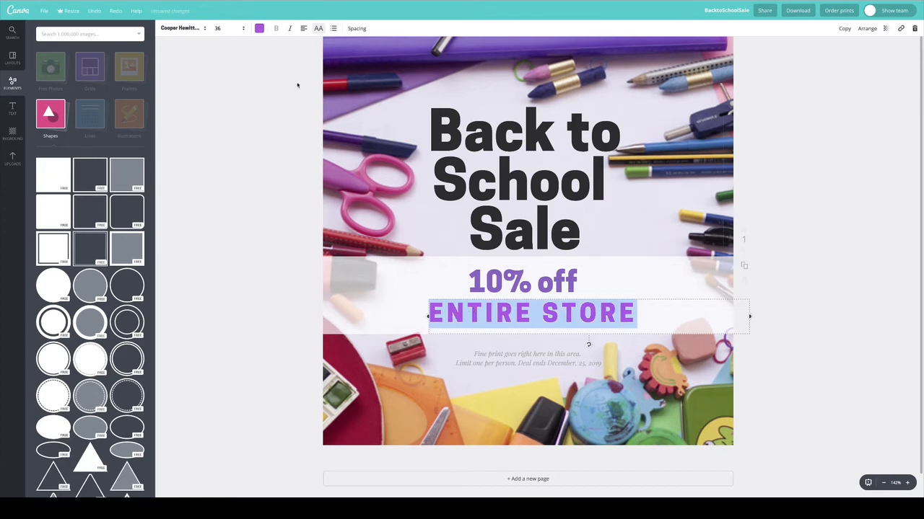
{"action": "left_click", "coordinate": [259, 29]}
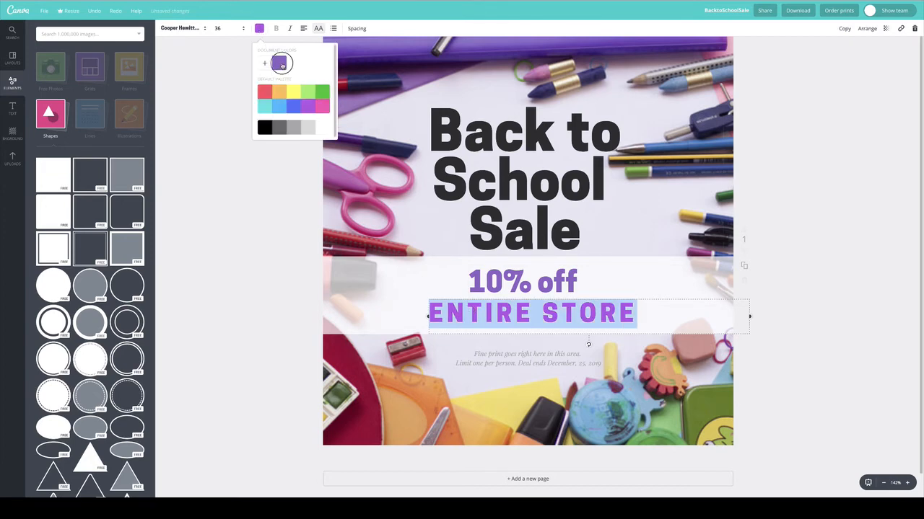
{"action": "left_click", "coordinate": [267, 187]}
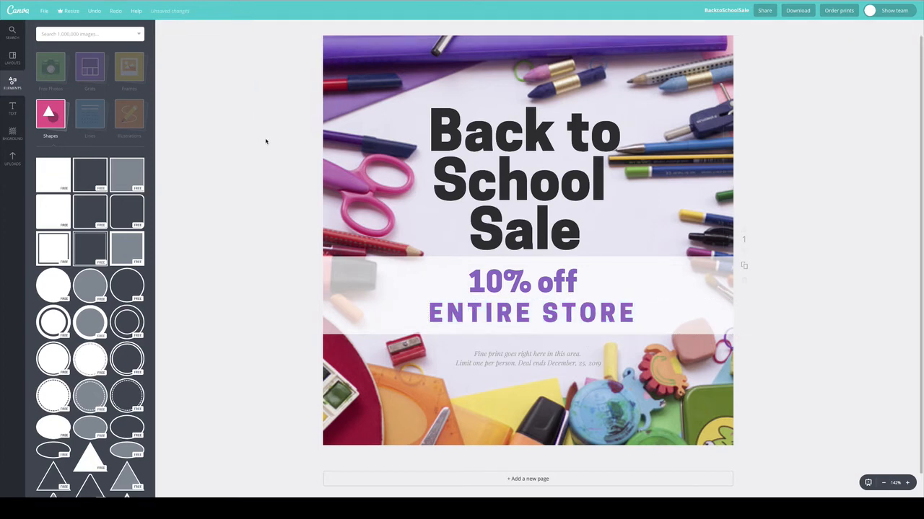
Change the "ENTIRE STORE" line's font to Aileron Thin and move it up closer beneath "10% off"
{"action": "double_click", "coordinate": [550, 309]}
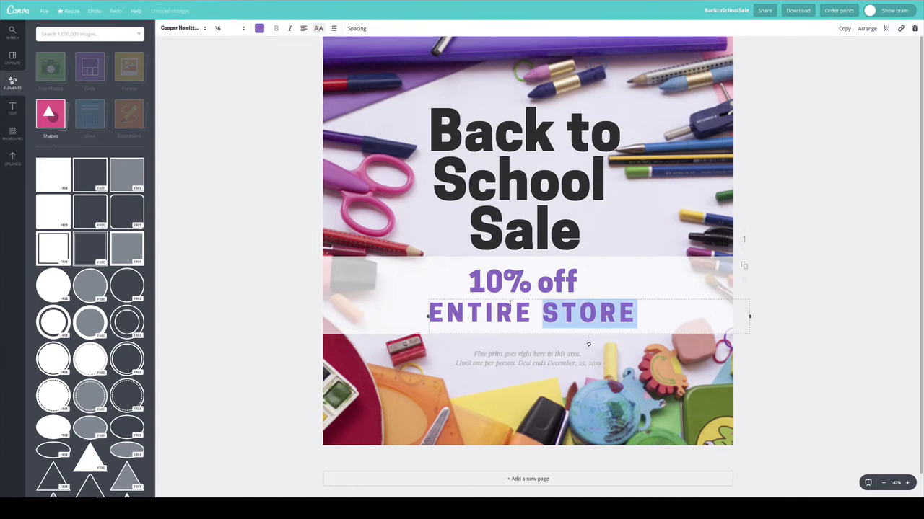
{"action": "triple_click", "coordinate": [517, 310]}
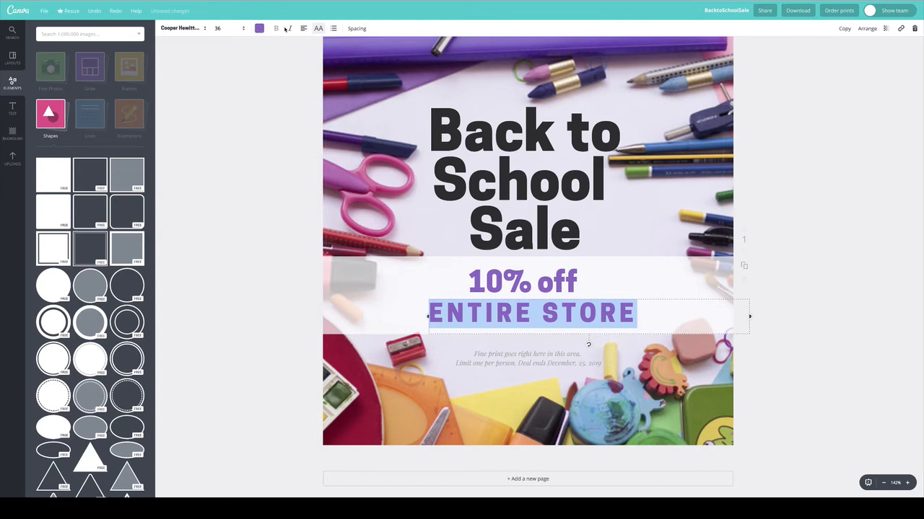
{"action": "left_click", "coordinate": [179, 29]}
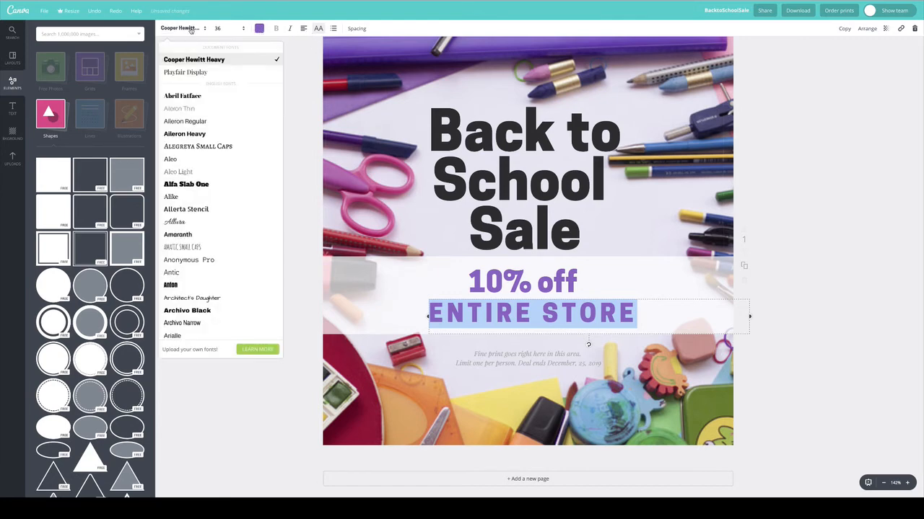
{"action": "left_click", "coordinate": [201, 109]}
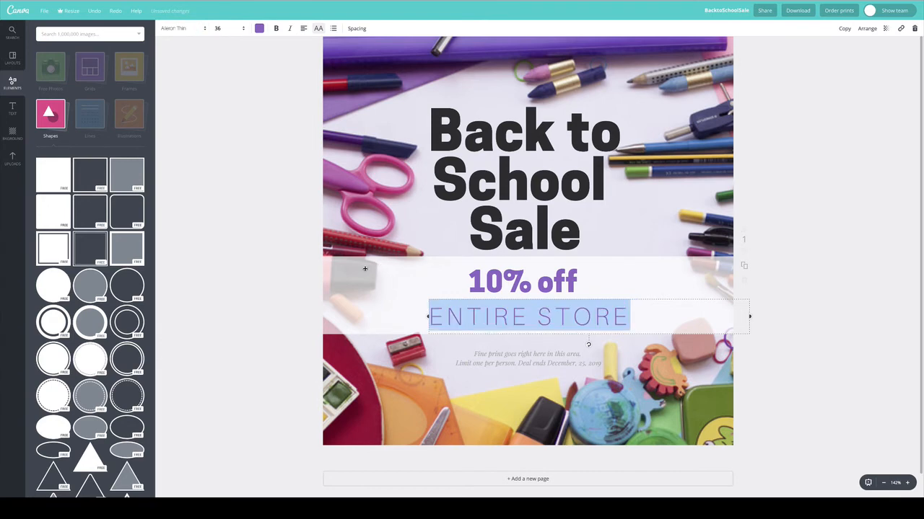
{"action": "left_click", "coordinate": [326, 224]}
{"action": "left_click_drag", "start_coordinate": [533, 324], "coordinate": [535, 318]}
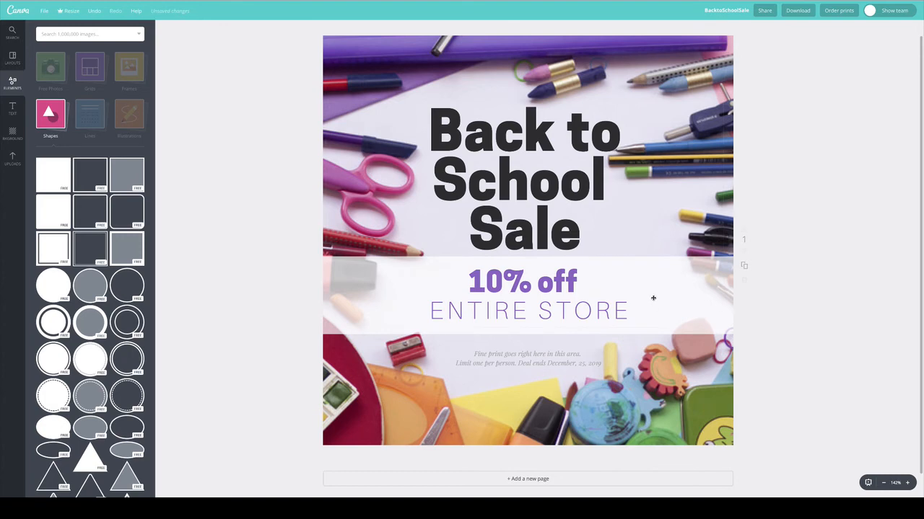
Move the translucent band slightly down and reposition the "10% off" and "ENTIRE STORE" lines within it
{"action": "left_click", "coordinate": [639, 279]}
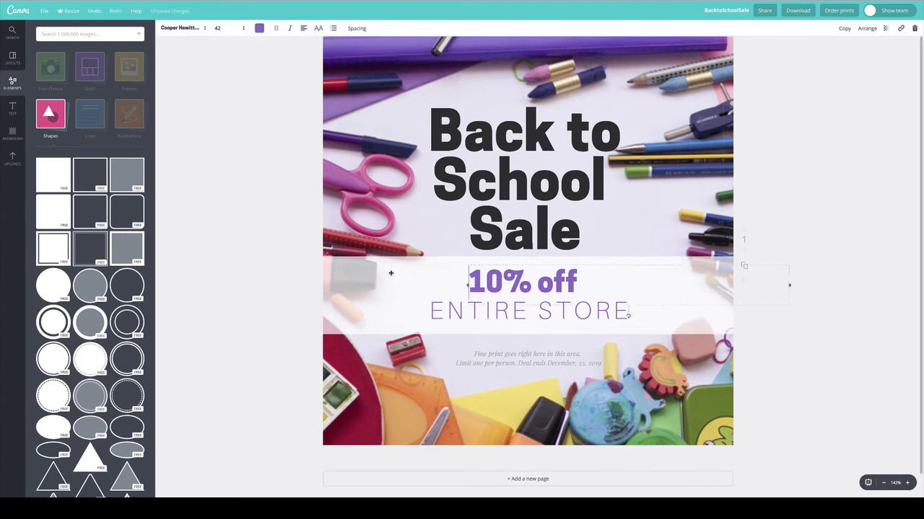
{"action": "left_click", "coordinate": [396, 270]}
{"action": "left_click_drag", "start_coordinate": [406, 264], "coordinate": [405, 273]}
{"action": "left_click_drag", "start_coordinate": [505, 315], "coordinate": [506, 328]}
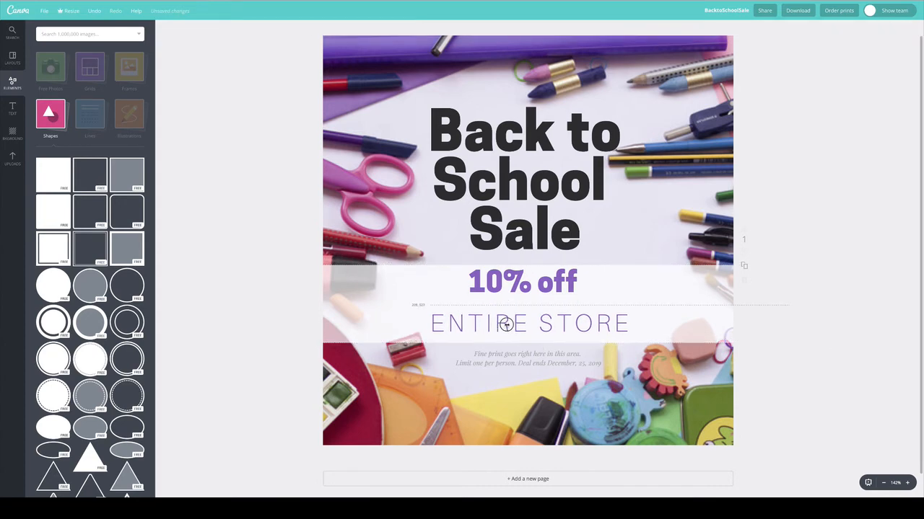
{"action": "left_click_drag", "start_coordinate": [515, 285], "coordinate": [515, 293]}
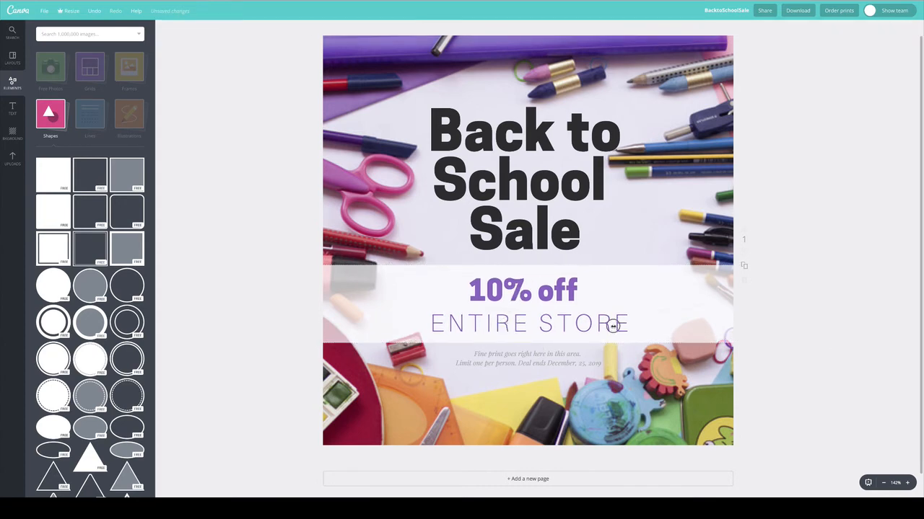
{"action": "left_click_drag", "start_coordinate": [610, 323], "coordinate": [614, 318]}
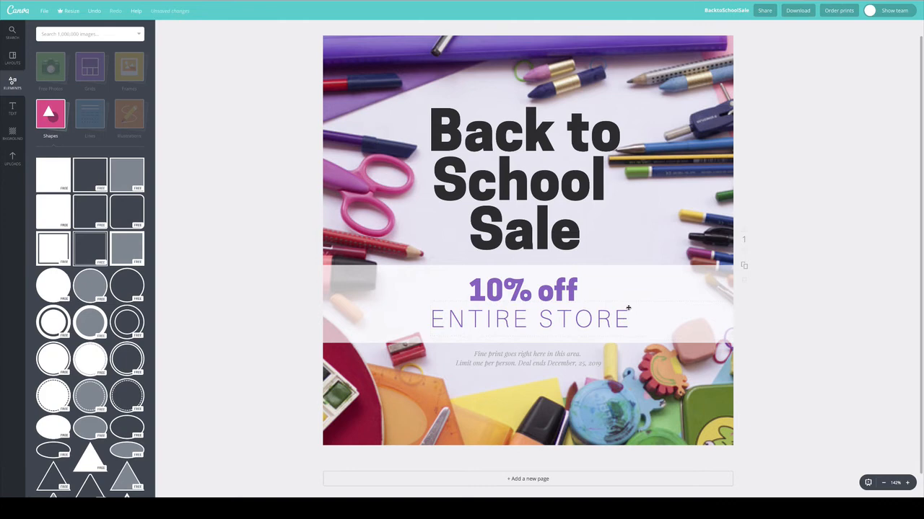
Trim the translucent band's upper edge slightly to even out the space around its text
{"action": "left_click", "coordinate": [661, 274]}
{"action": "left_click", "coordinate": [420, 277]}
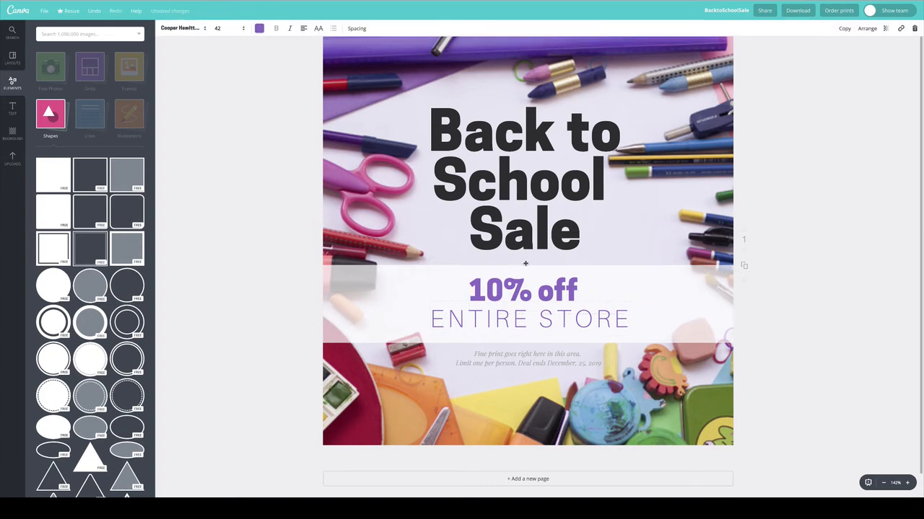
{"action": "left_click_drag", "start_coordinate": [541, 268], "coordinate": [541, 269]}
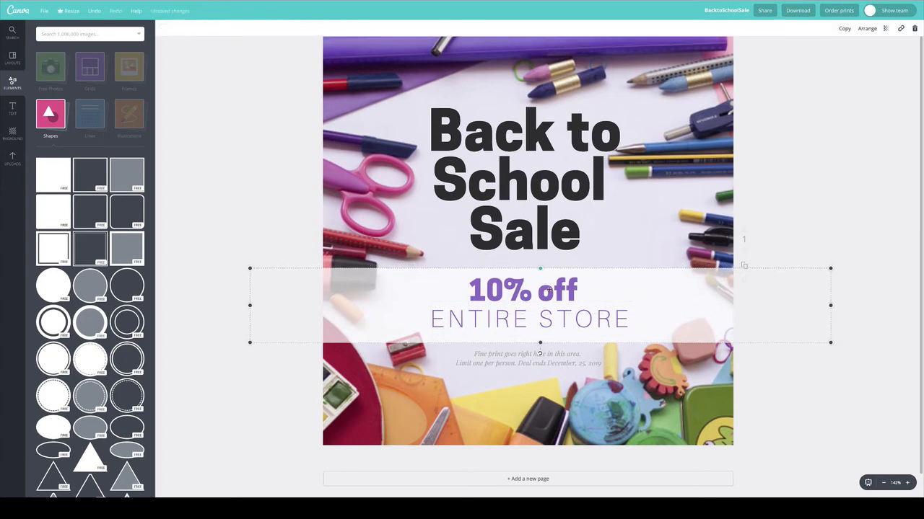
Trim the translucent band's lower edge slightly so it sits closer beneath the "ENTIRE STORE" line
{"action": "left_click_drag", "start_coordinate": [541, 340], "coordinate": [541, 338]}
{"action": "left_click", "coordinate": [814, 208]}
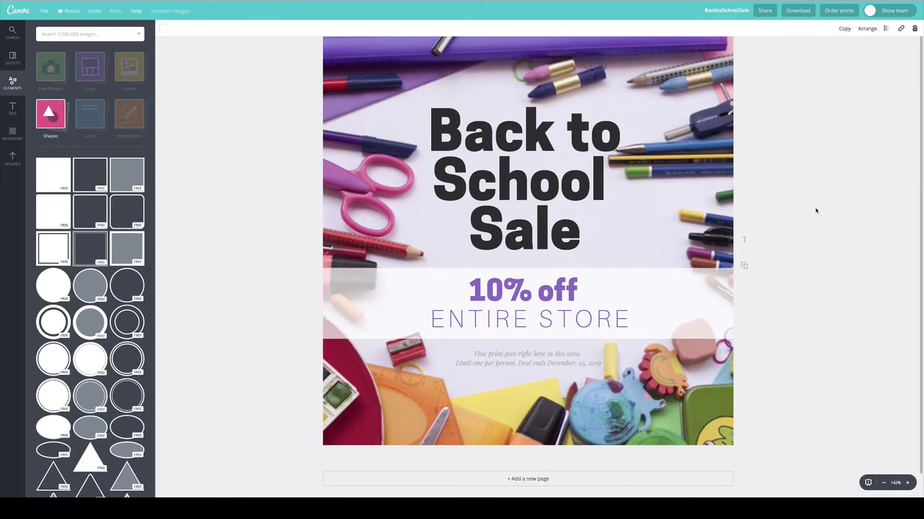
Try the Alfa Slab One font on the whole "Back to School Sale" headline
{"action": "double_click", "coordinate": [575, 136]}
{"action": "left_click_drag", "start_coordinate": [581, 232], "coordinate": [429, 135]}
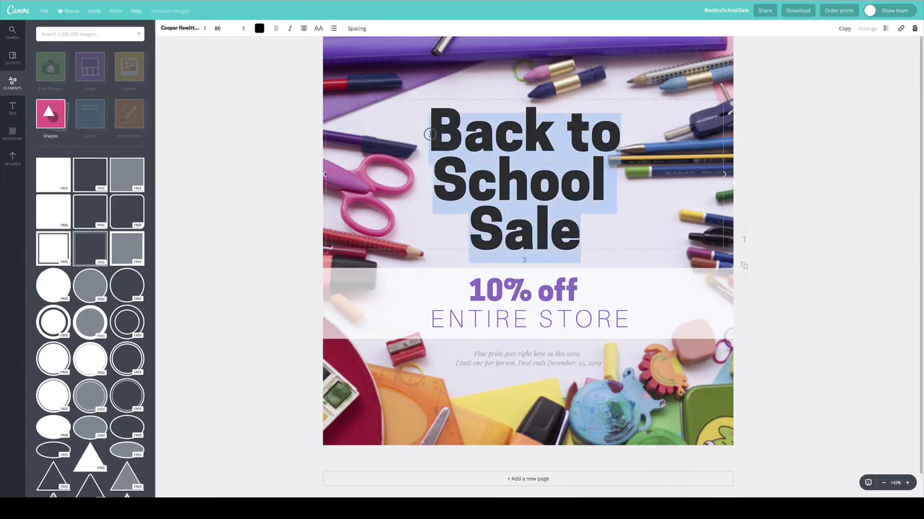
{"action": "left_click", "coordinate": [196, 29]}
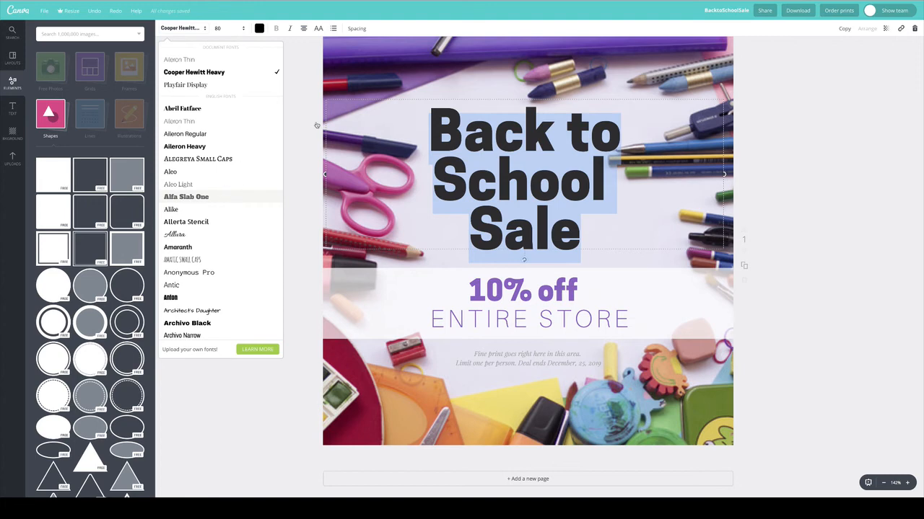
{"action": "left_click", "coordinate": [200, 29]}
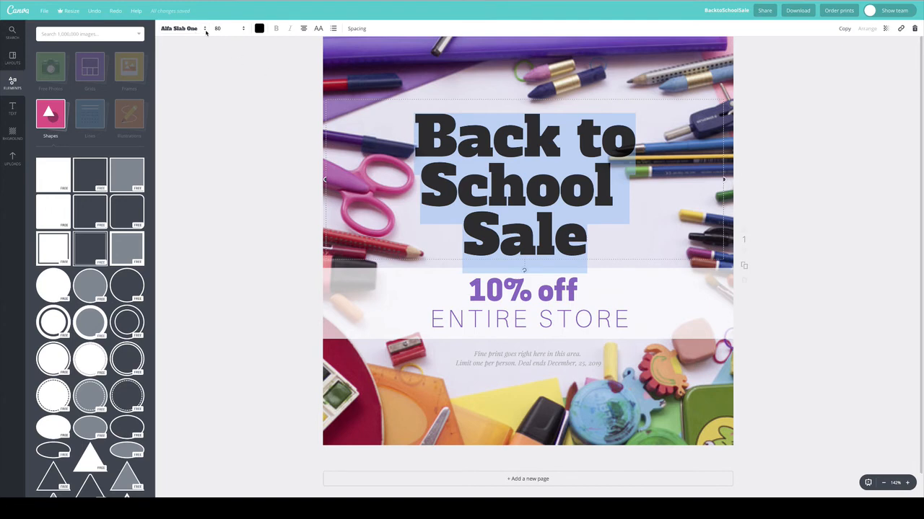
{"action": "left_click", "coordinate": [311, 77]}
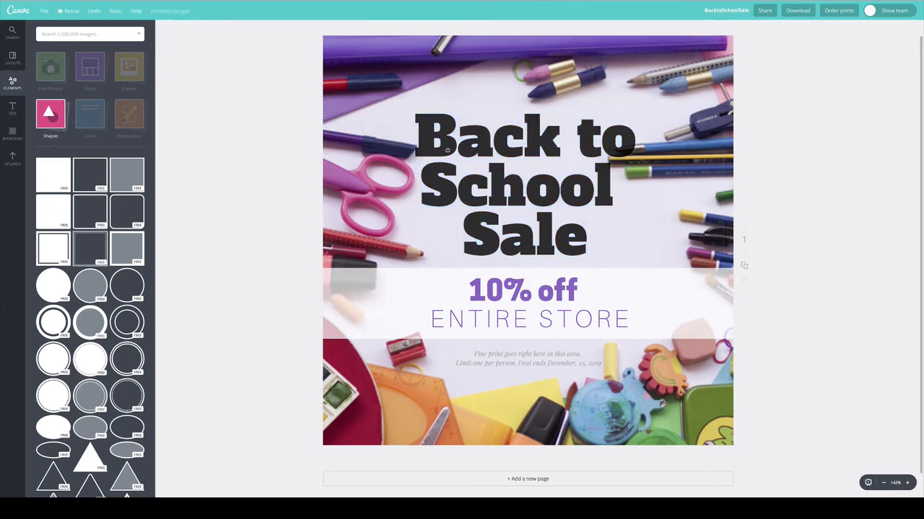
Try the Fredoka One font on the whole "Back to School Sale" headline
{"action": "triple_click", "coordinate": [452, 137]}
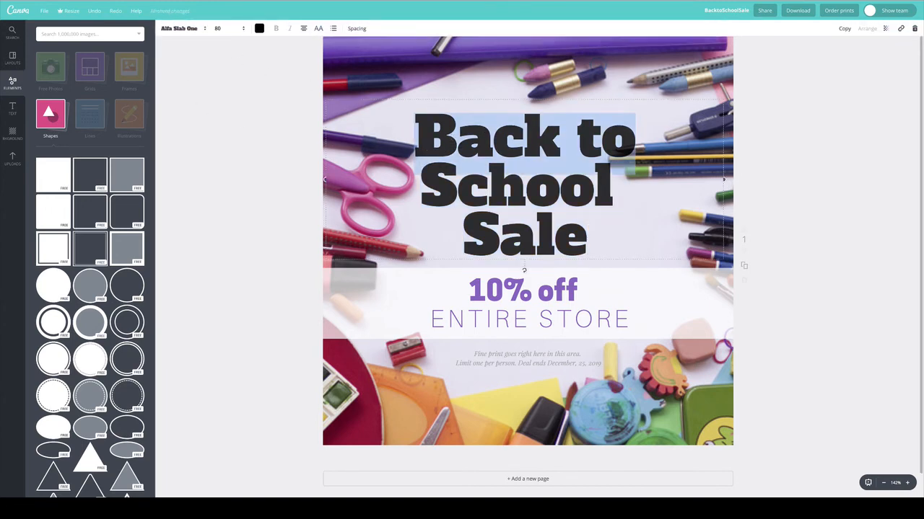
{"action": "left_click", "coordinate": [451, 138]}
{"action": "left_click_drag", "start_coordinate": [415, 138], "coordinate": [592, 240]}
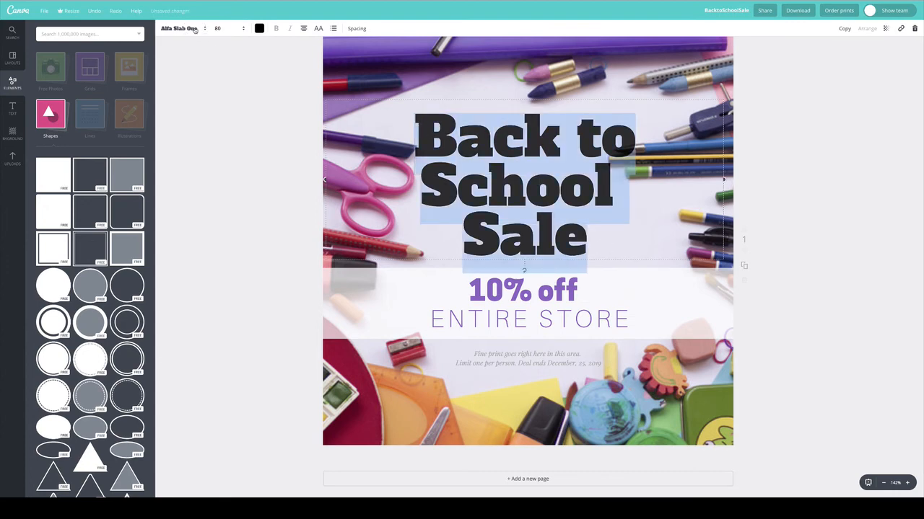
{"action": "left_click", "coordinate": [191, 29]}
{"action": "scroll", "coordinate": [228, 268], "scroll_direction": "down", "scroll_amount": 3}
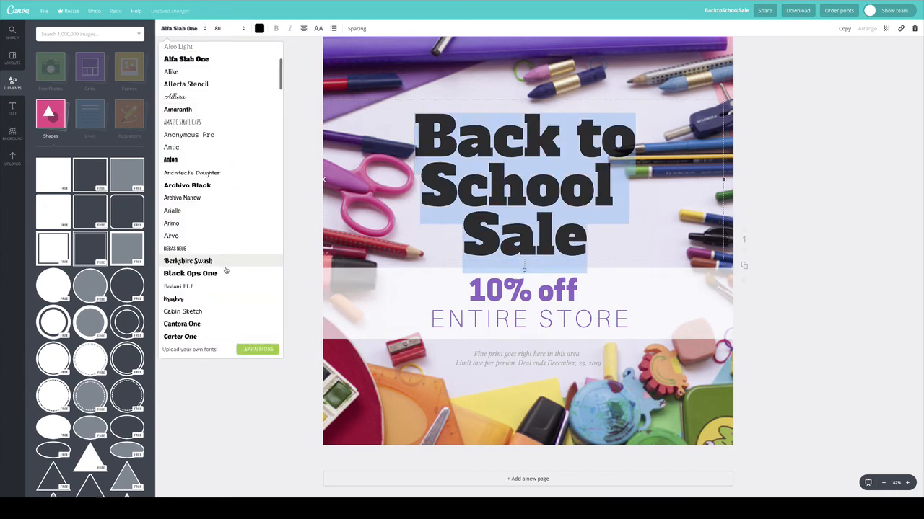
{"action": "scroll", "coordinate": [220, 299], "scroll_direction": "down", "scroll_amount": 3}
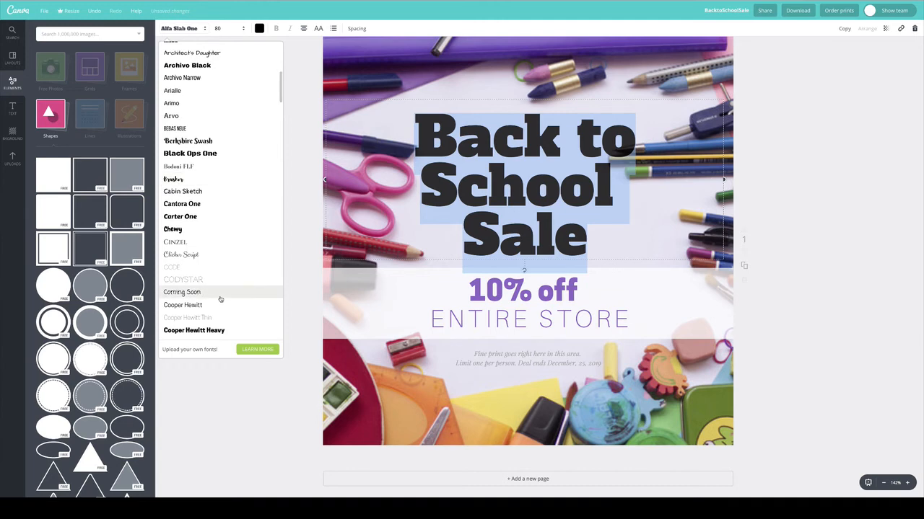
{"action": "scroll", "coordinate": [220, 298], "scroll_direction": "down", "scroll_amount": 2}
{"action": "scroll", "coordinate": [226, 282], "scroll_direction": "down", "scroll_amount": 5}
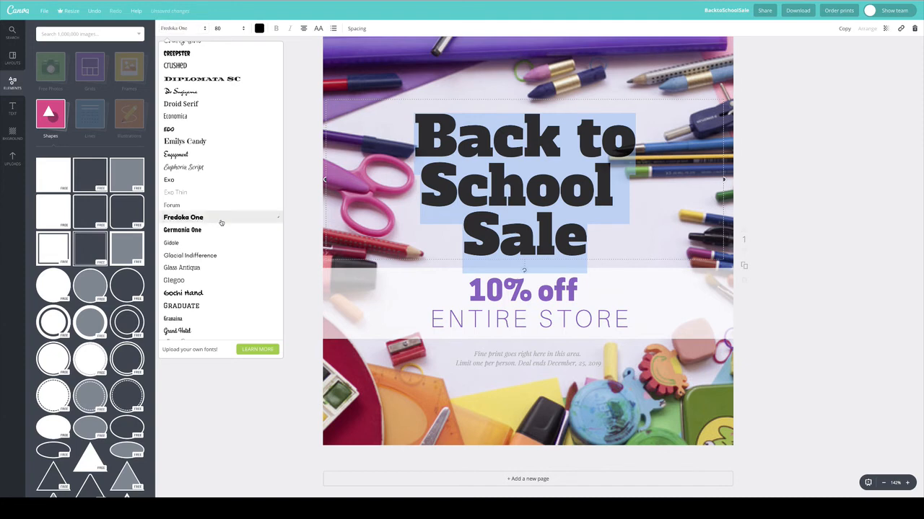
{"action": "left_click", "coordinate": [220, 223]}
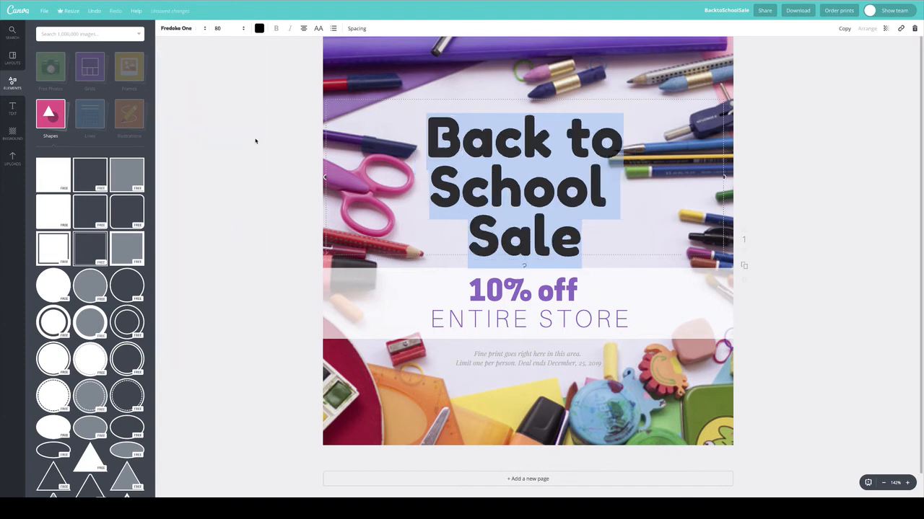
{"action": "left_click", "coordinate": [264, 105]}
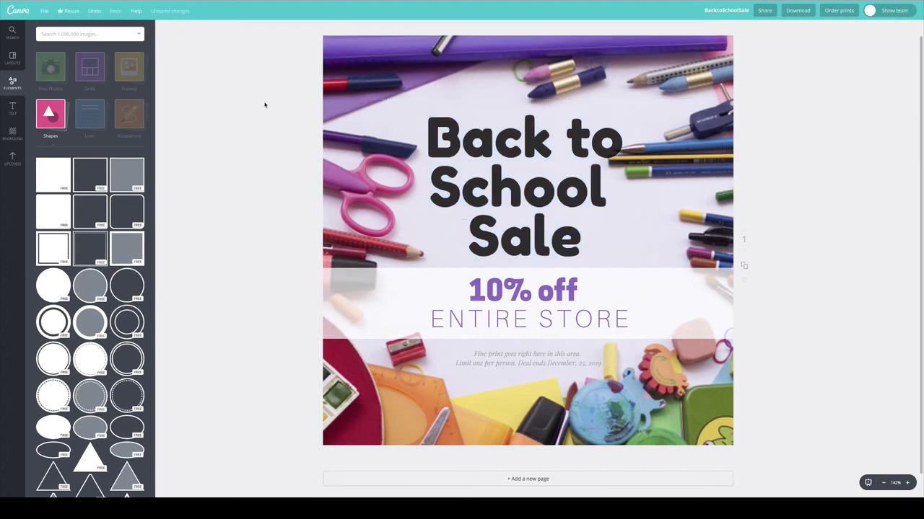
Try the League Spartan font on the whole headline, switching uppercase on and back off to compare the looks
{"action": "double_click", "coordinate": [476, 144]}
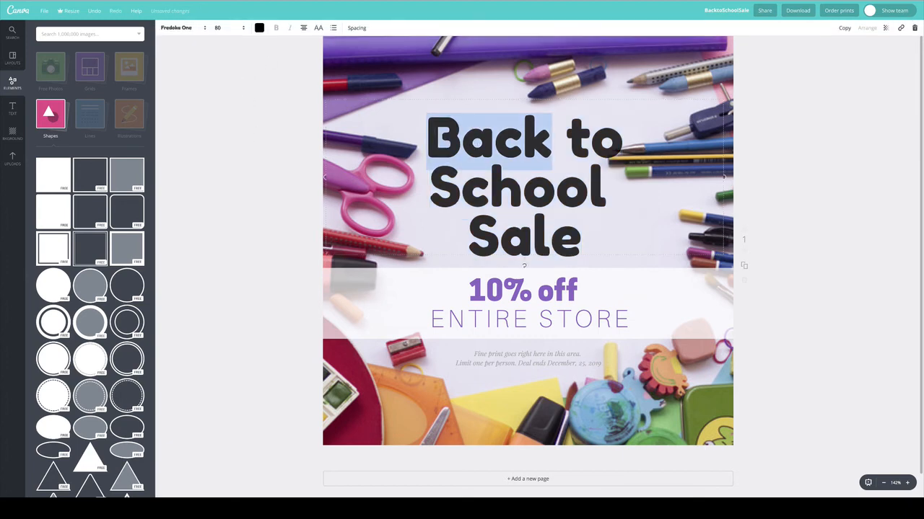
{"action": "triple_click", "coordinate": [445, 143]}
{"action": "left_click", "coordinate": [199, 30]}
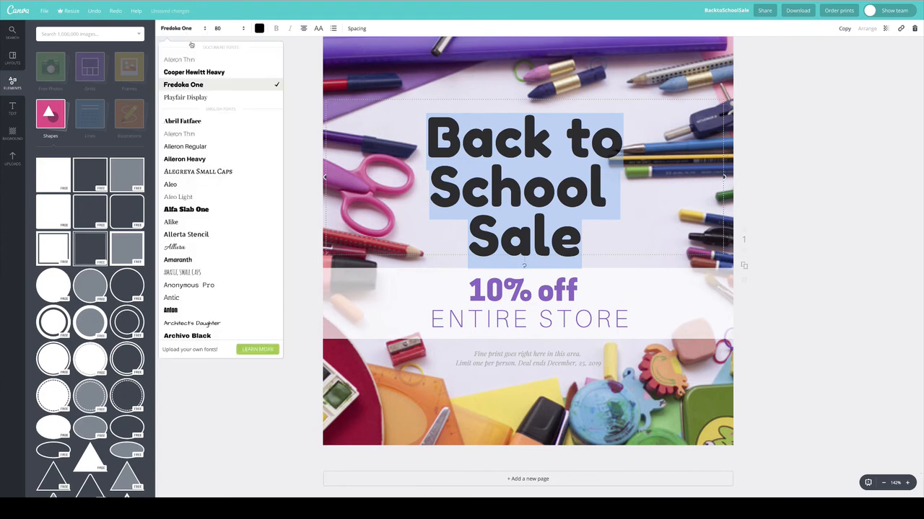
{"action": "scroll", "coordinate": [227, 270], "scroll_direction": "down", "scroll_amount": 5}
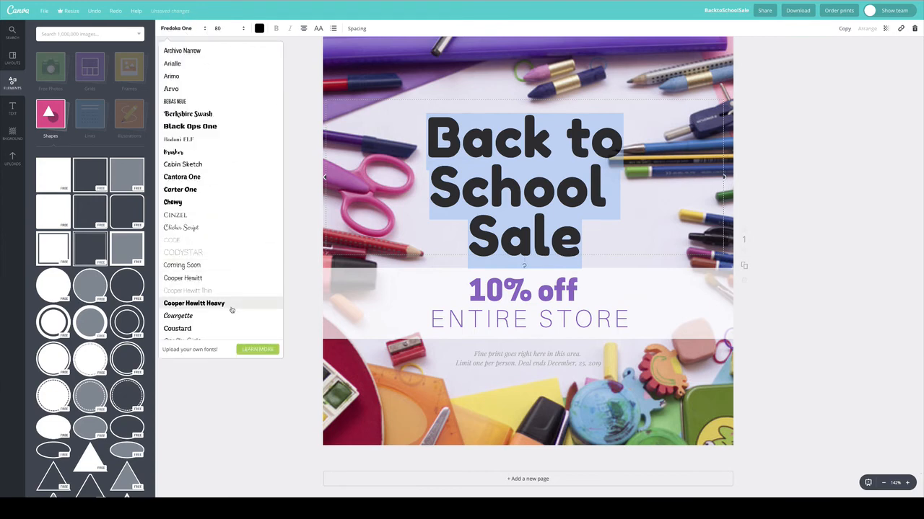
{"action": "scroll", "coordinate": [231, 310], "scroll_direction": "down", "scroll_amount": 8}
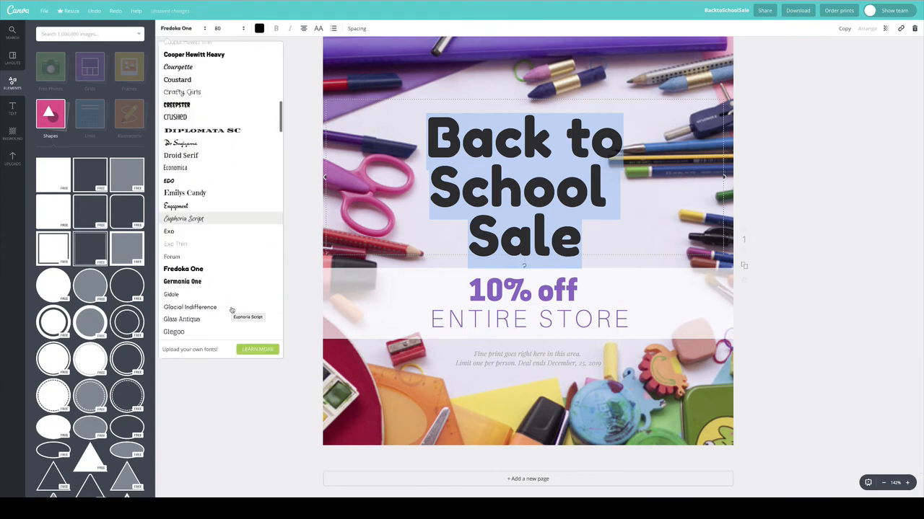
{"action": "scroll", "coordinate": [232, 310], "scroll_direction": "down", "scroll_amount": 5}
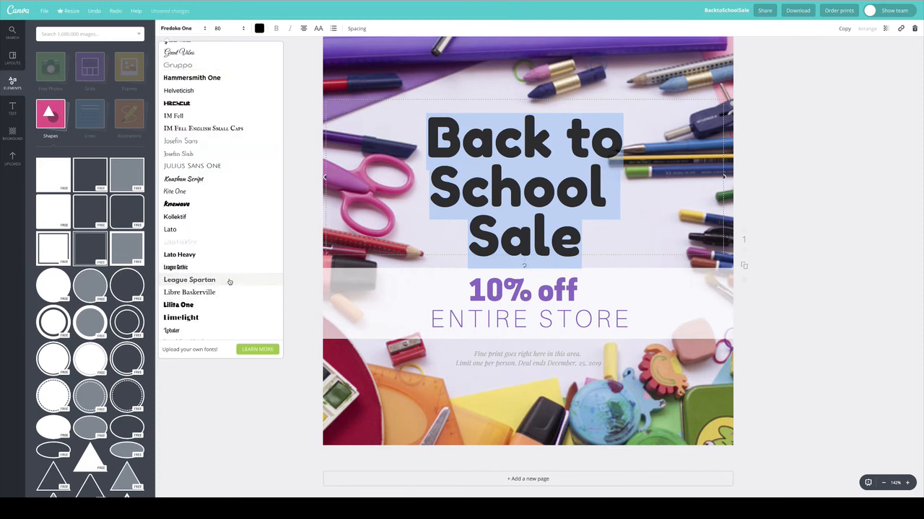
{"action": "left_click", "coordinate": [229, 281]}
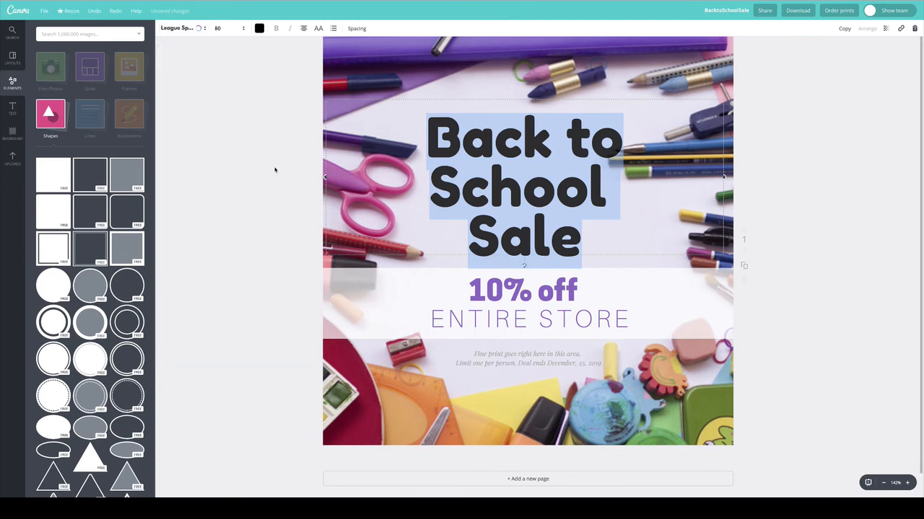
{"action": "left_click", "coordinate": [318, 28]}
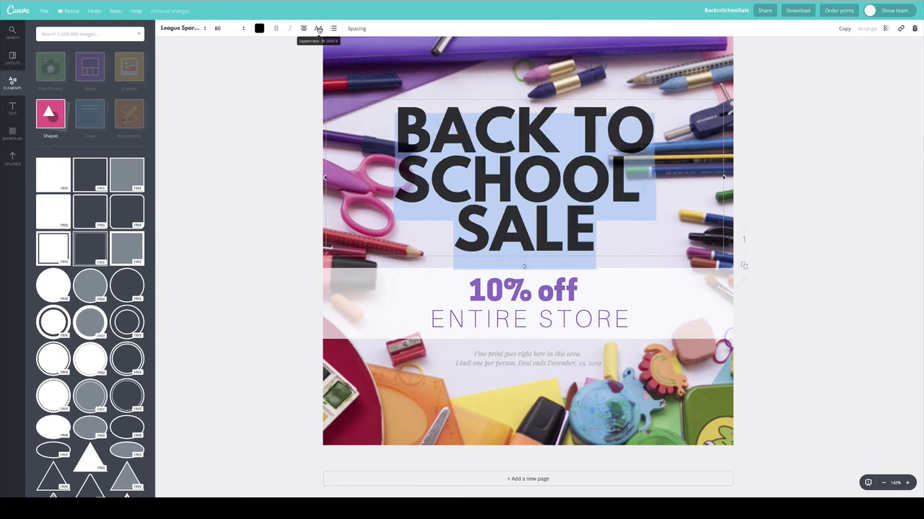
{"action": "left_click", "coordinate": [318, 28]}
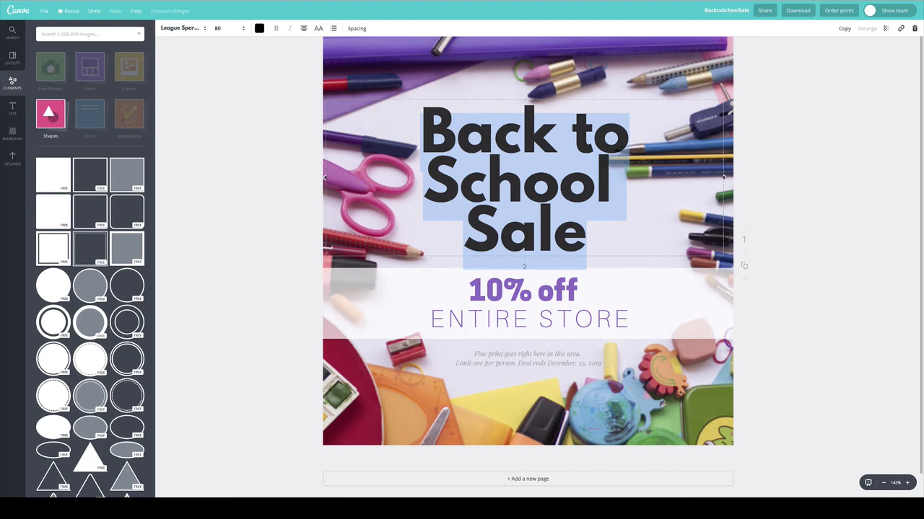
Replace the headline's capital initials with lowercase letters so it reads "back to school sale"
{"action": "left_click", "coordinate": [458, 131]}
{"action": "left_click_drag", "start_coordinate": [441, 122], "coordinate": [436, 122]}
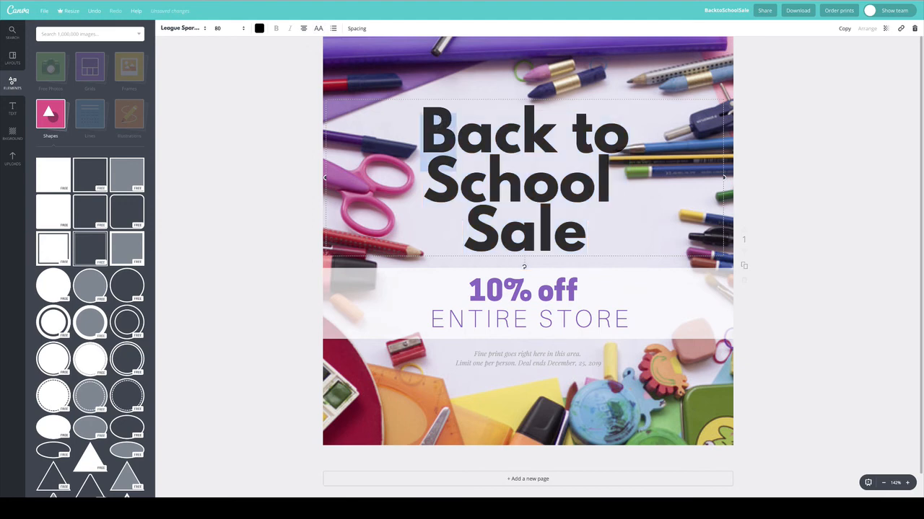
{"action": "type", "text": "b"}
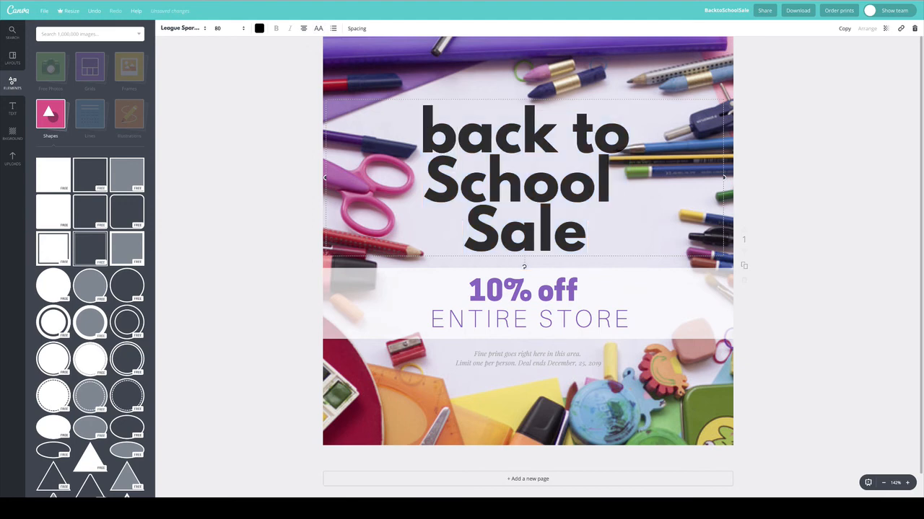
{"action": "left_click_drag", "start_coordinate": [460, 195], "coordinate": [433, 180]}
{"action": "type", "text": "s"}
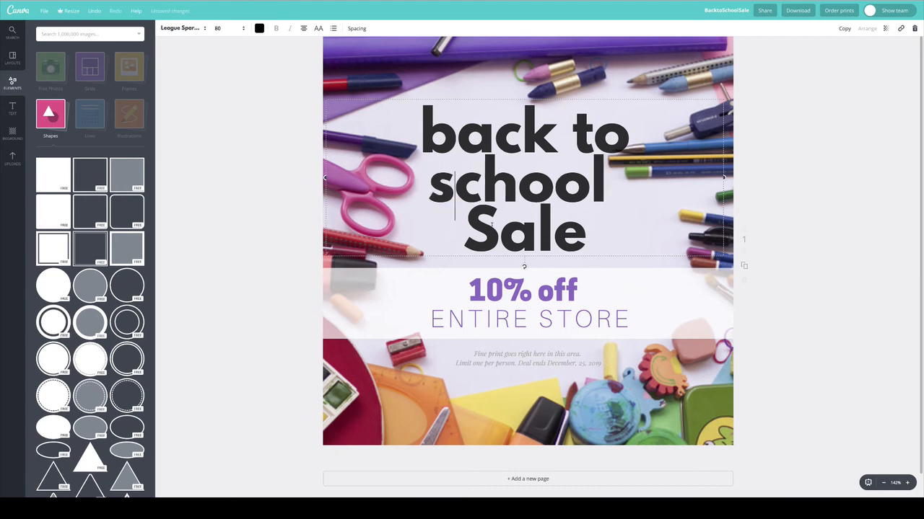
{"action": "left_click_drag", "start_coordinate": [498, 225], "coordinate": [466, 224]}
{"action": "type", "text": "s"}
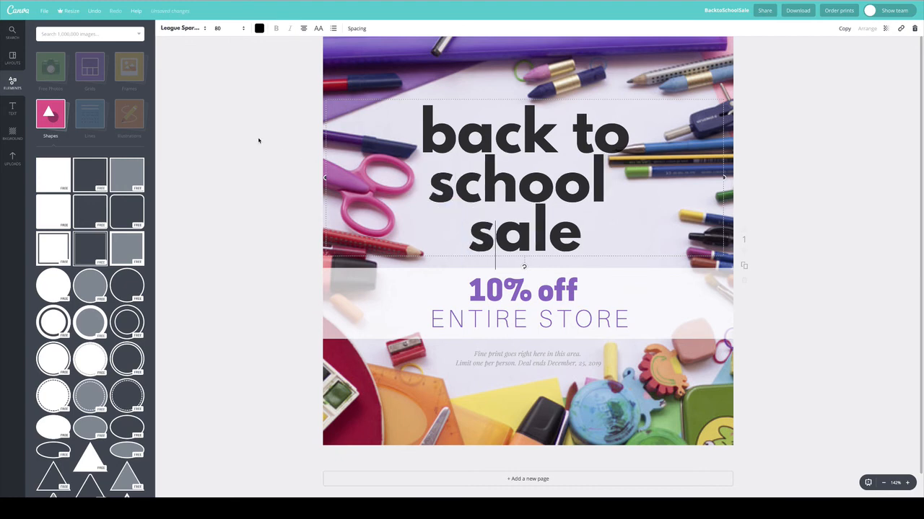
{"action": "left_click", "coordinate": [259, 132]}
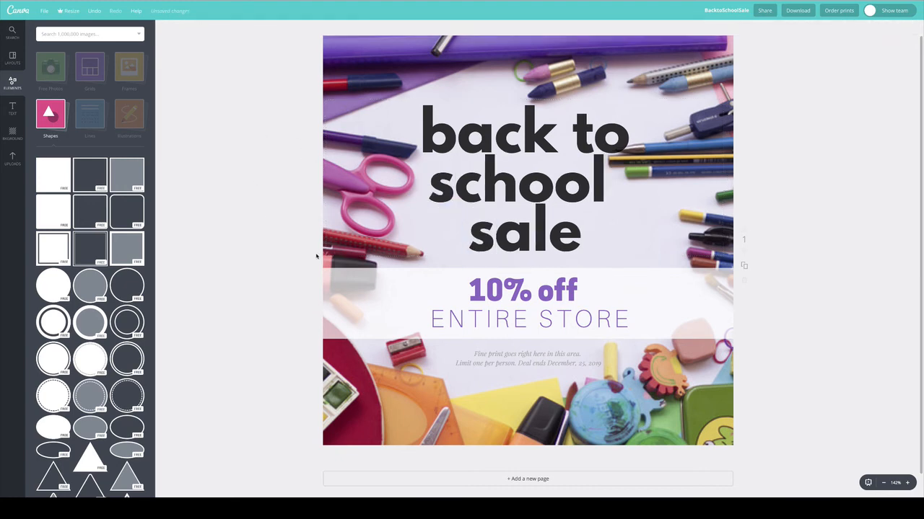
Undo the headline's lowercase, uppercase and font trials back to the original Cooper Hewitt Heavy title
{"action": "key", "text": "ctrl+z"}
{"action": "key", "text": "ctrl+z"}
{"action": "key", "text": "ctrl+z"}
{"action": "key", "text": "ctrl+z"}
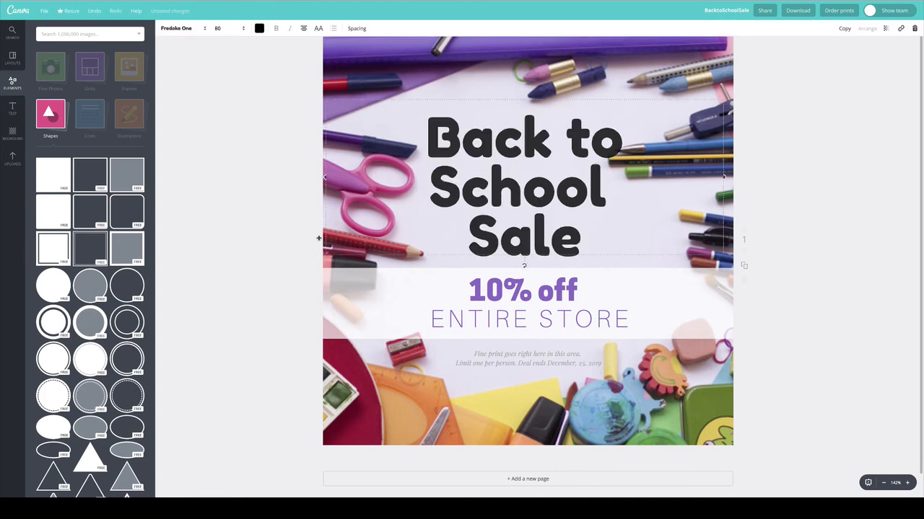
{"action": "key", "text": "ctrl+z"}
{"action": "key", "text": "ctrl+z"}
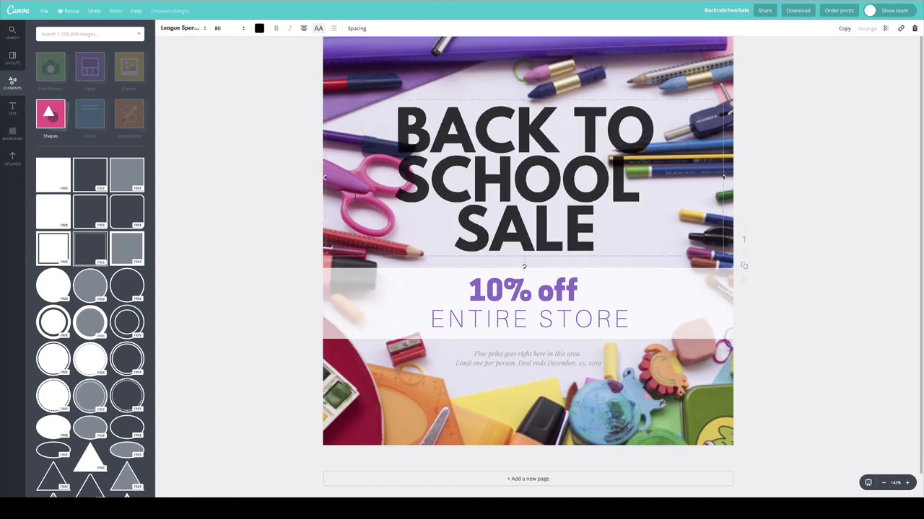
{"action": "key", "text": "ctrl+z"}
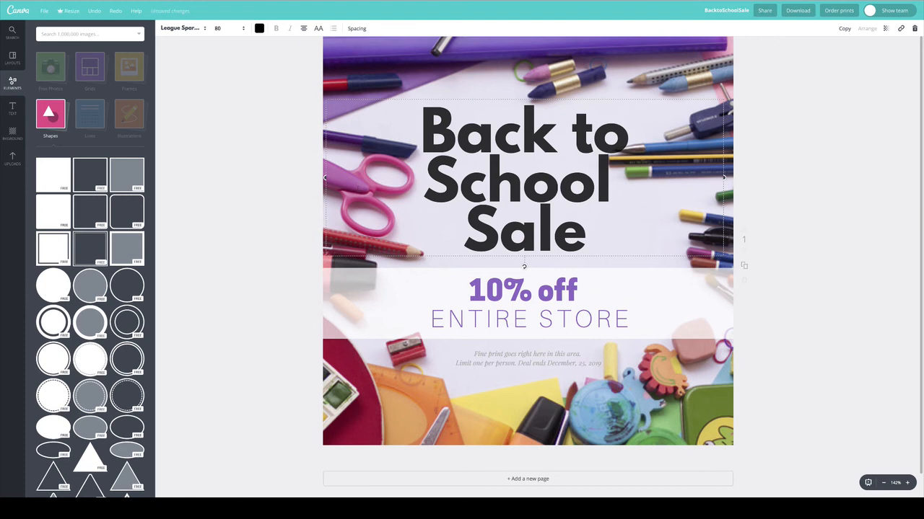
{"action": "key", "text": "ctrl+z"}
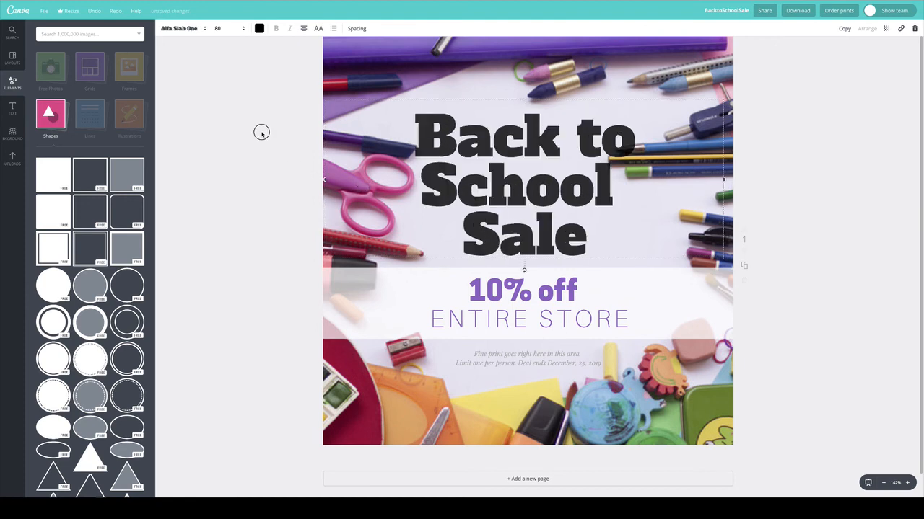
{"action": "left_click", "coordinate": [290, 150]}
{"action": "key", "text": "ctrl+z"}
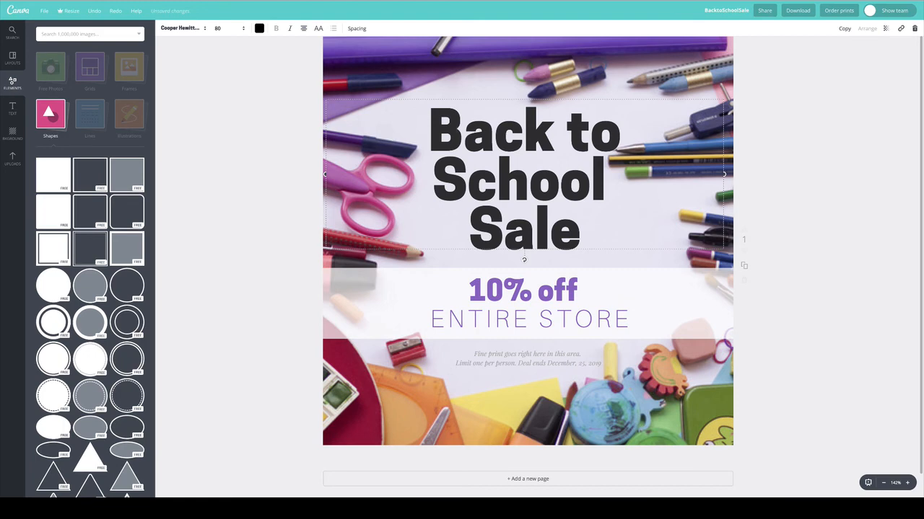
Set the whole "Back to School Sale" headline to size 72 and move it slightly down, centred on the page
{"action": "left_click", "coordinate": [436, 127]}
{"action": "left_click_drag", "start_coordinate": [436, 127], "coordinate": [598, 228]}
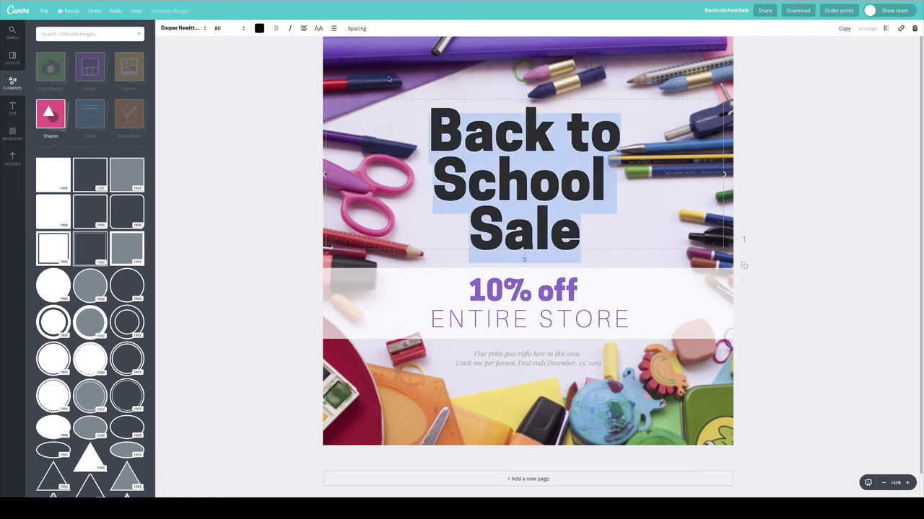
{"action": "left_click", "coordinate": [233, 29]}
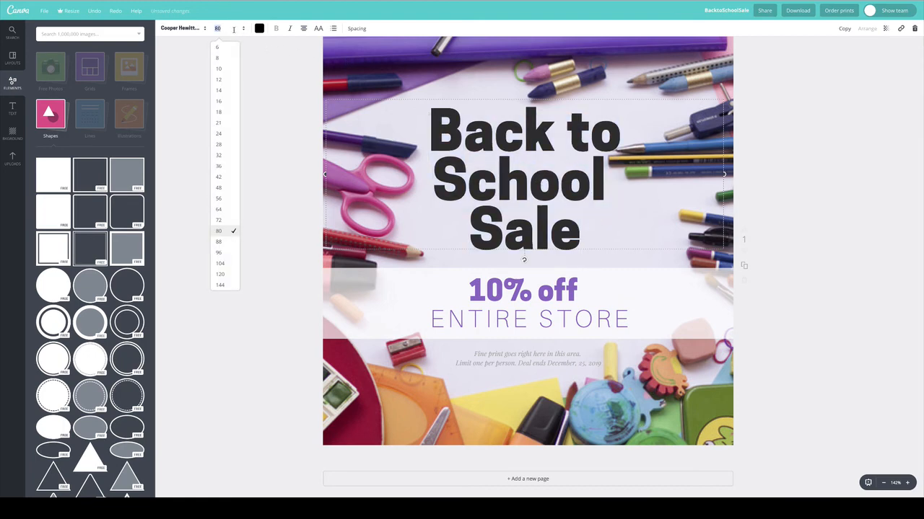
{"action": "left_click", "coordinate": [221, 220]}
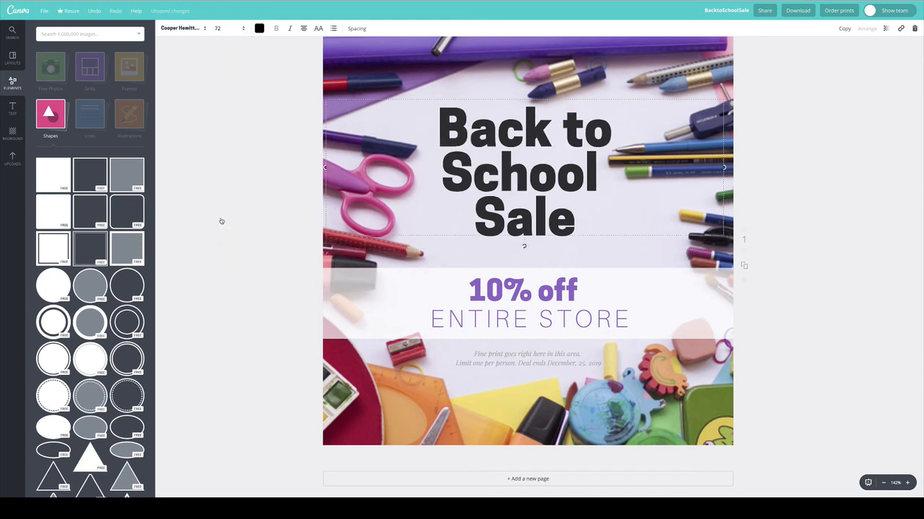
{"action": "left_click", "coordinate": [218, 154]}
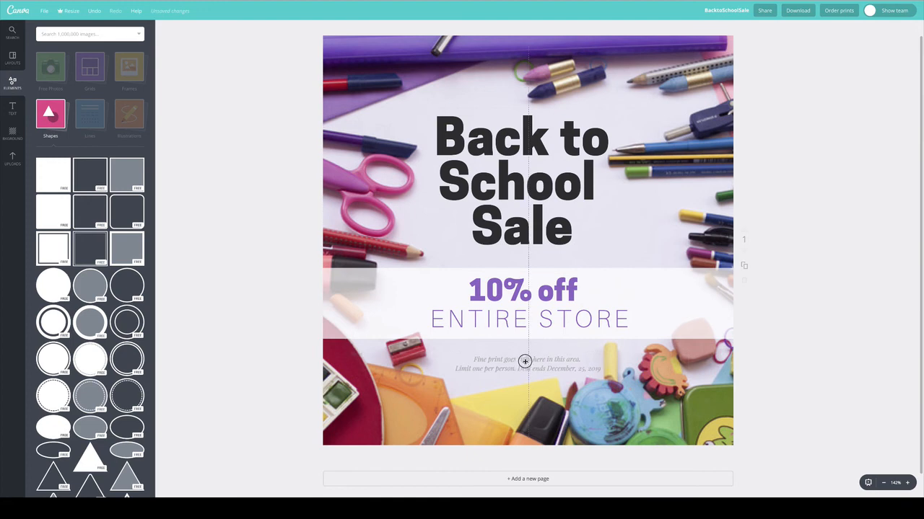
Move the fine print slightly up, keeping it centred, and darken its text colour to the custom grey 7e7e7e
{"action": "left_click", "coordinate": [520, 358]}
{"action": "left_click", "coordinate": [488, 356]}
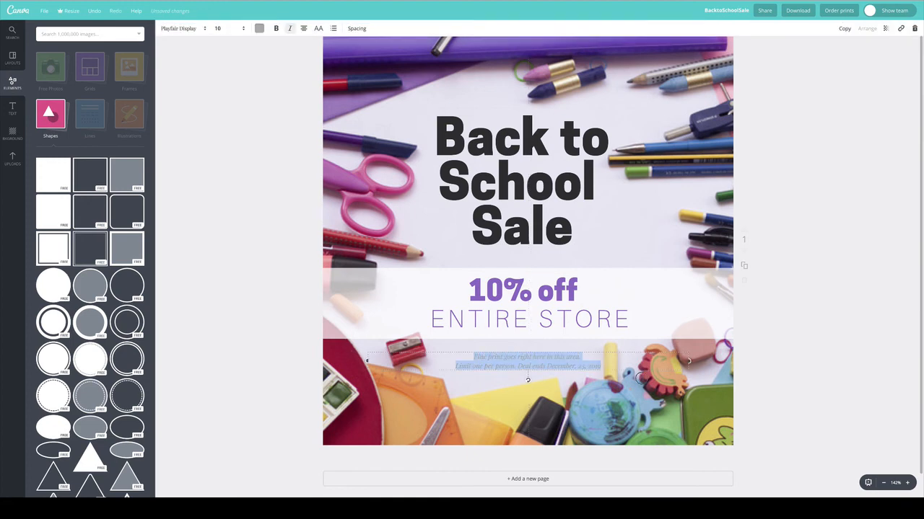
{"action": "left_click", "coordinate": [261, 29]}
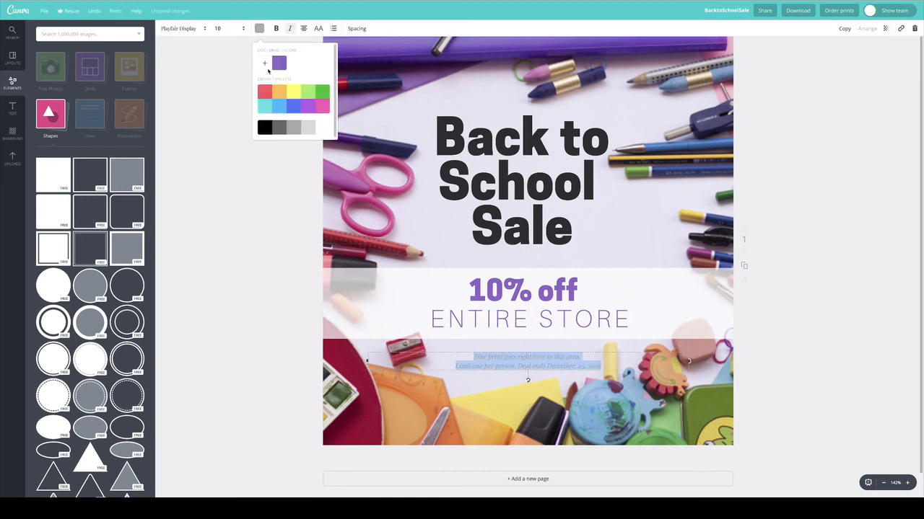
{"action": "left_click", "coordinate": [264, 62]}
{"action": "left_click_drag", "start_coordinate": [295, 145], "coordinate": [303, 146]}
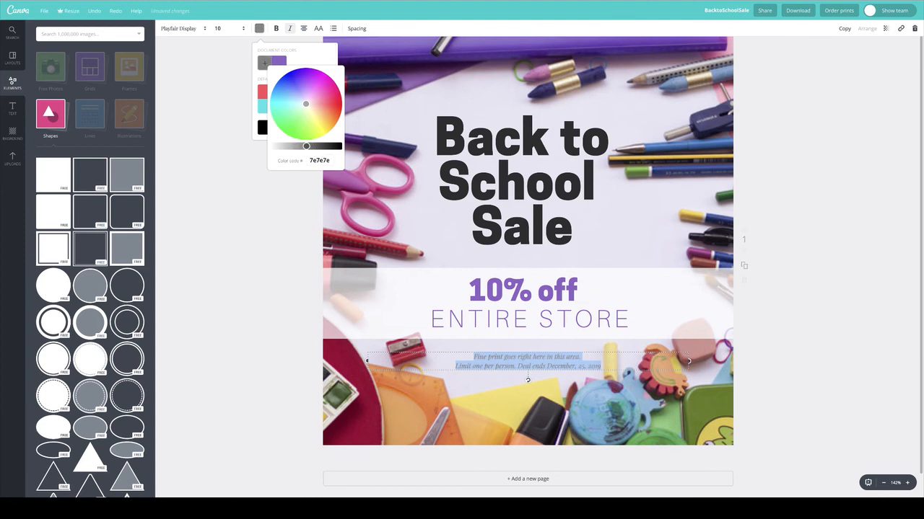
{"action": "left_click", "coordinate": [269, 190]}
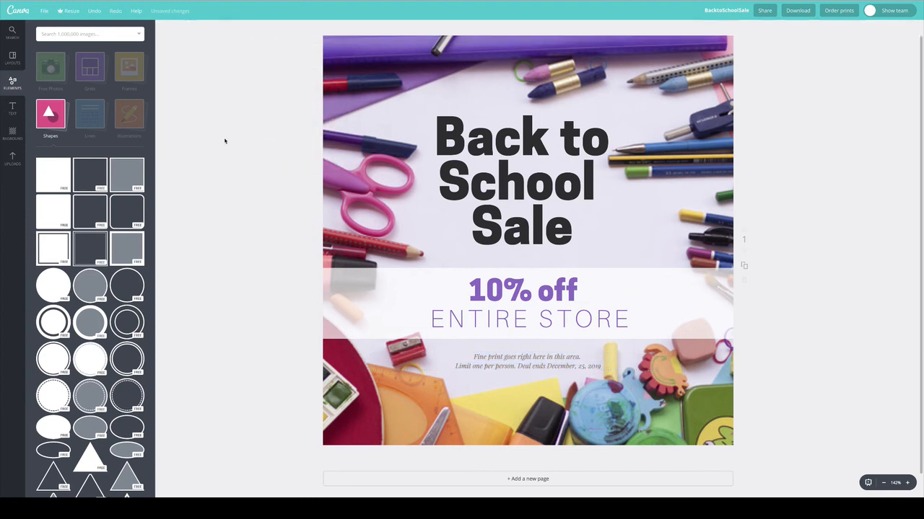
Make the translucent white band behind the offer text slightly taller by extending both its upper and lower edges
{"action": "left_click", "coordinate": [408, 286]}
{"action": "left_click", "coordinate": [212, 198]}
{"action": "left_click", "coordinate": [520, 270]}
{"action": "left_click_drag", "start_coordinate": [541, 268], "coordinate": [541, 264]}
{"action": "left_click_drag", "start_coordinate": [539, 339], "coordinate": [540, 346]}
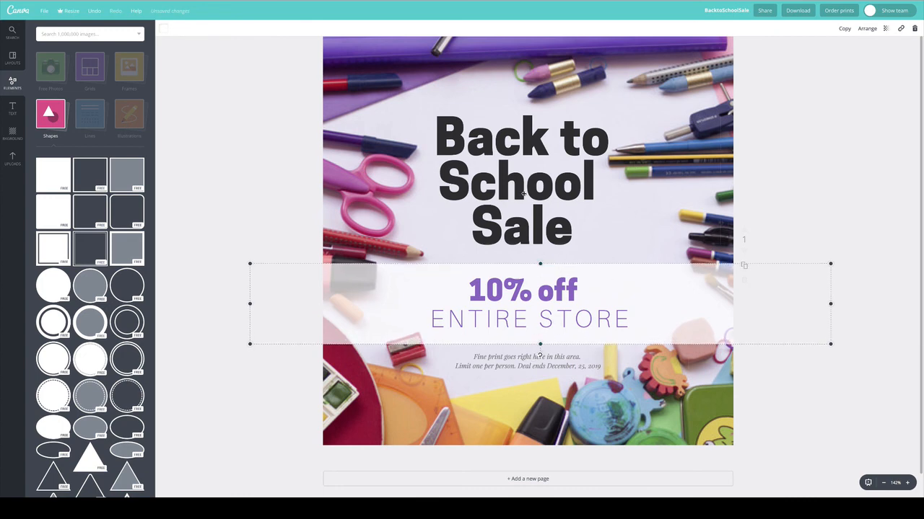
Move the "Back to School Sale" headline slightly up to leave more space above the translucent band
{"action": "left_click_drag", "start_coordinate": [531, 186], "coordinate": [530, 184]}
{"action": "left_click", "coordinate": [811, 157]}
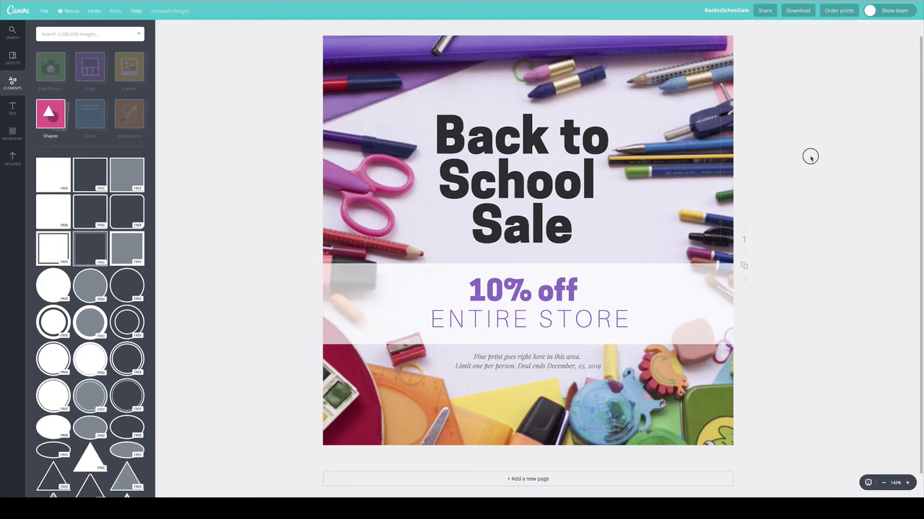
{"action": "left_click", "coordinate": [596, 141]}
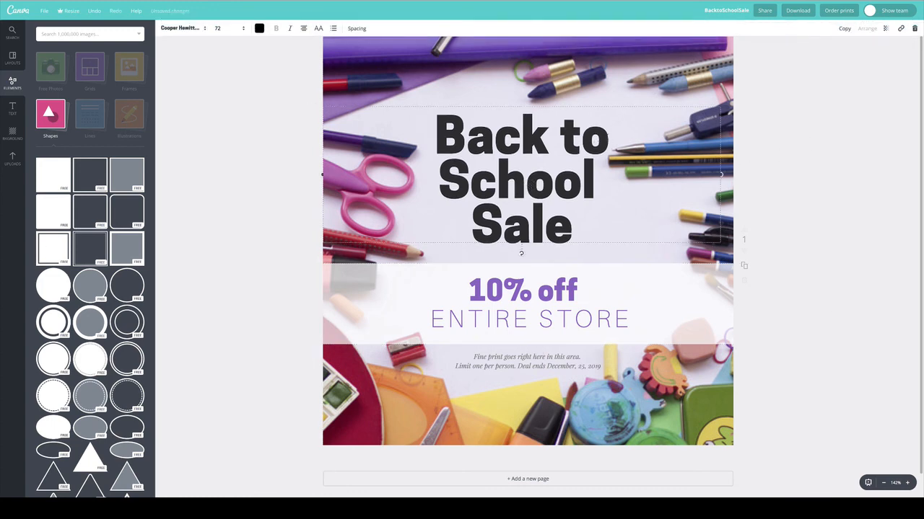
{"action": "left_click_drag", "start_coordinate": [573, 235], "coordinate": [427, 136]}
{"action": "left_click", "coordinate": [244, 138]}
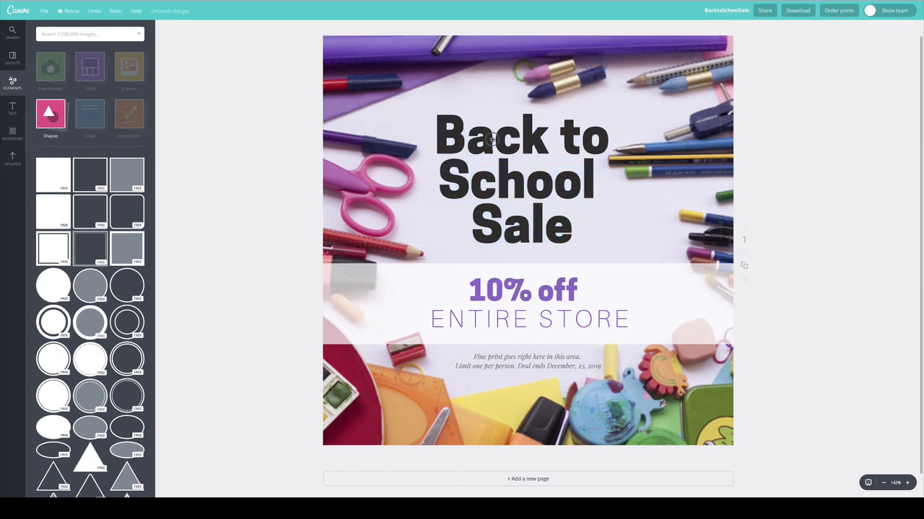
{"action": "left_click_drag", "start_coordinate": [492, 140], "coordinate": [491, 137]}
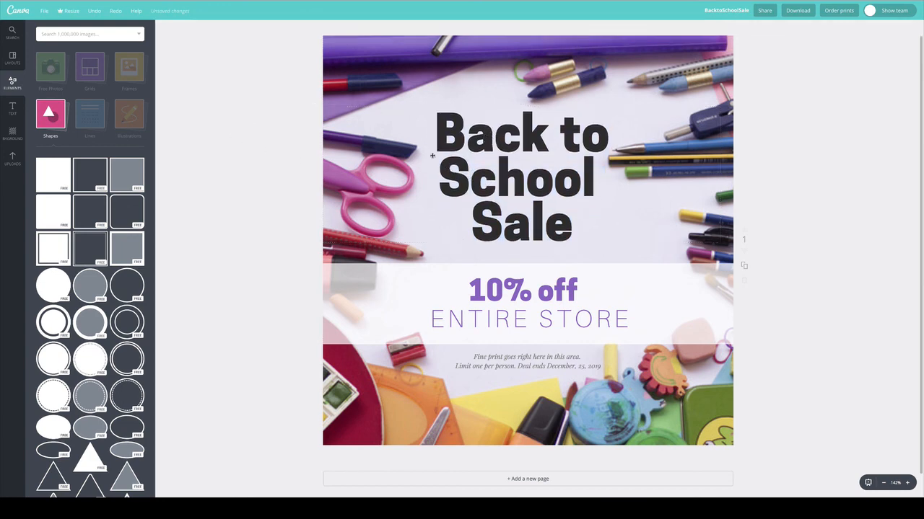